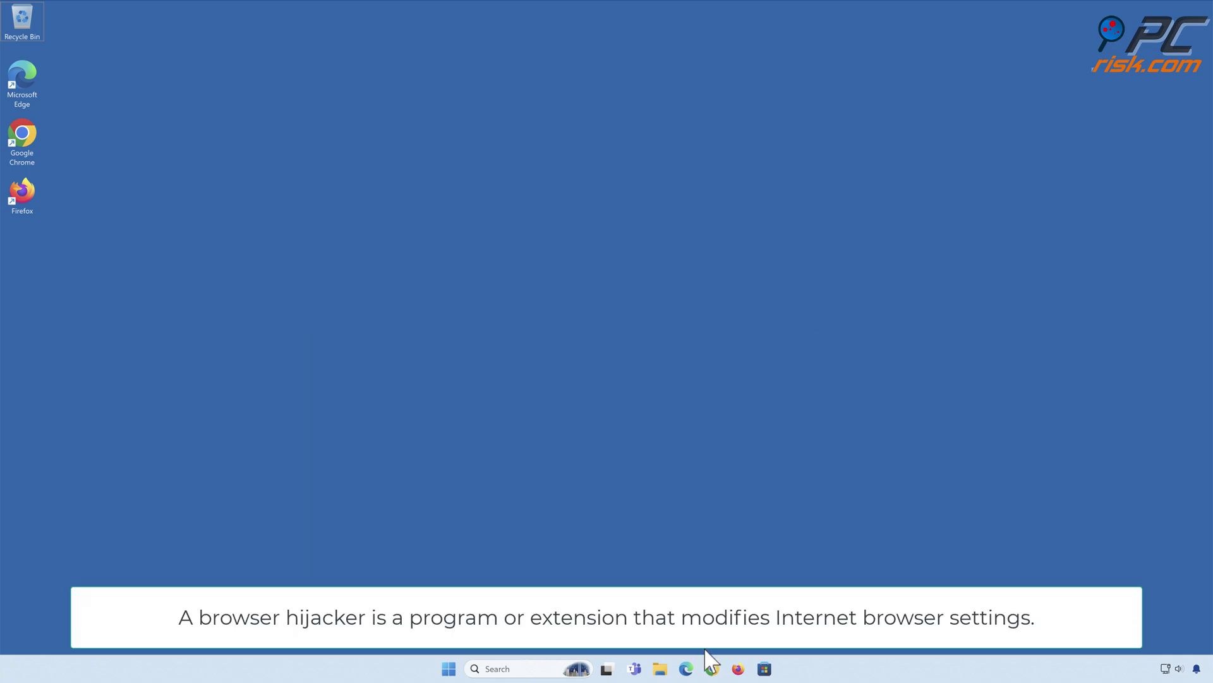
Step: Search 'testing search engine' in Chrome and scroll through the boyu.com.tr results page
click(713, 668)
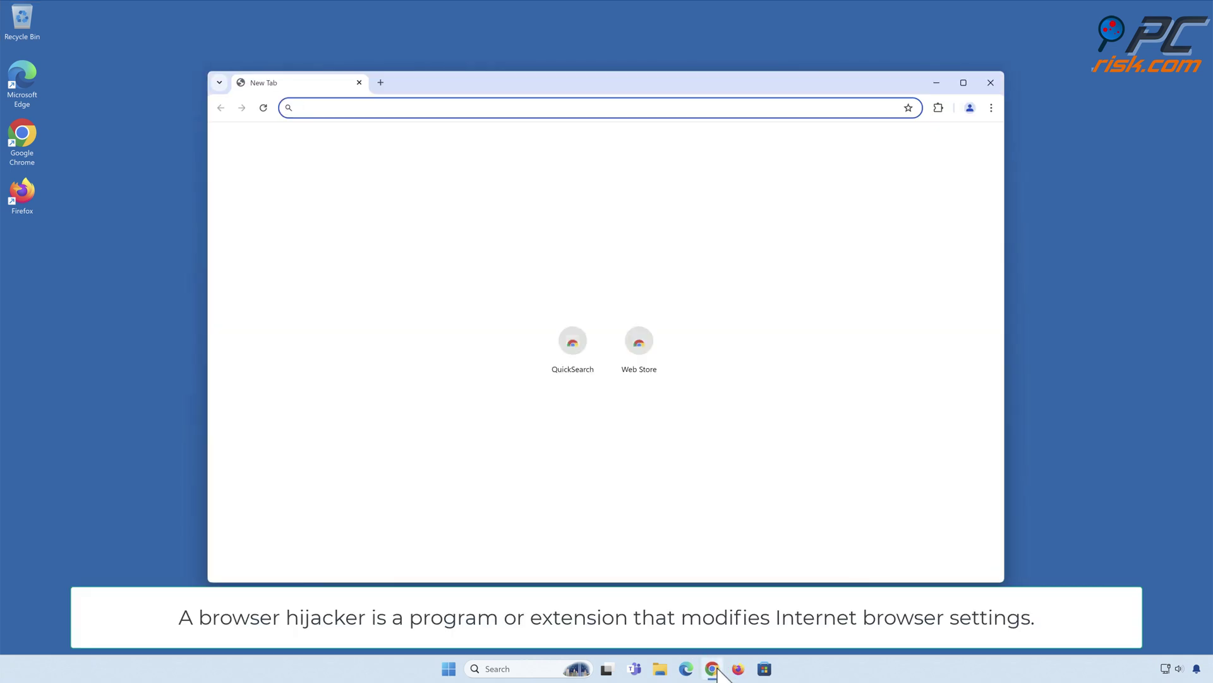
text(testin)
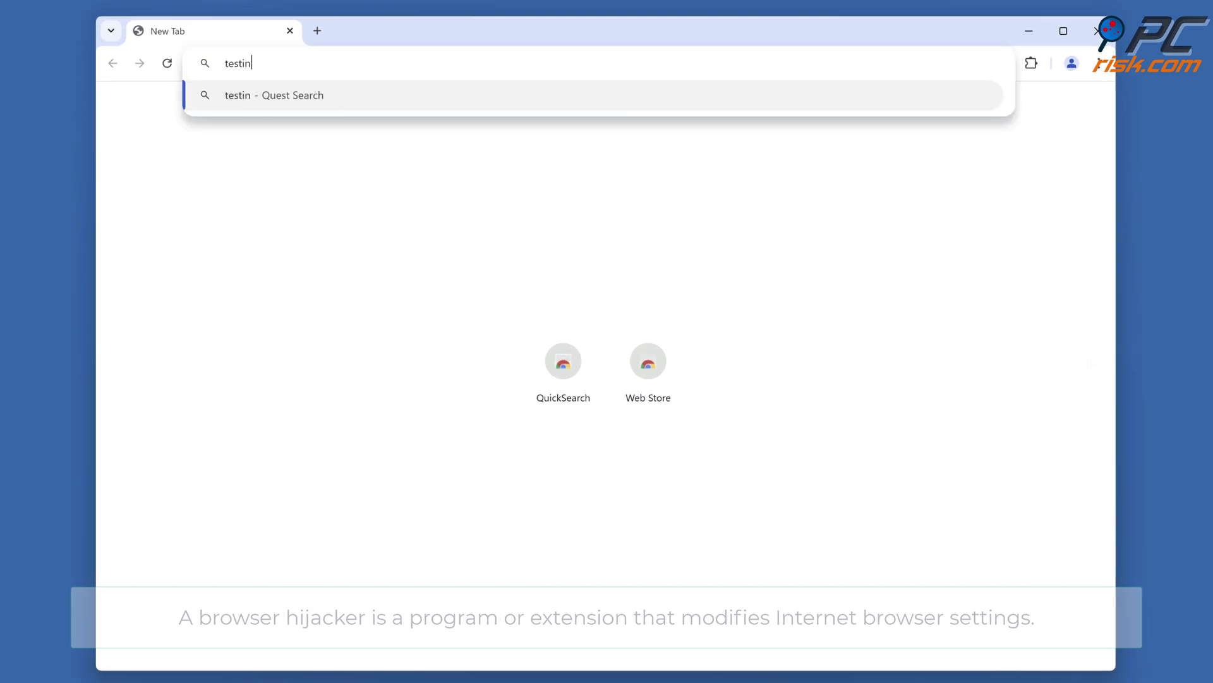
text(g search engine)
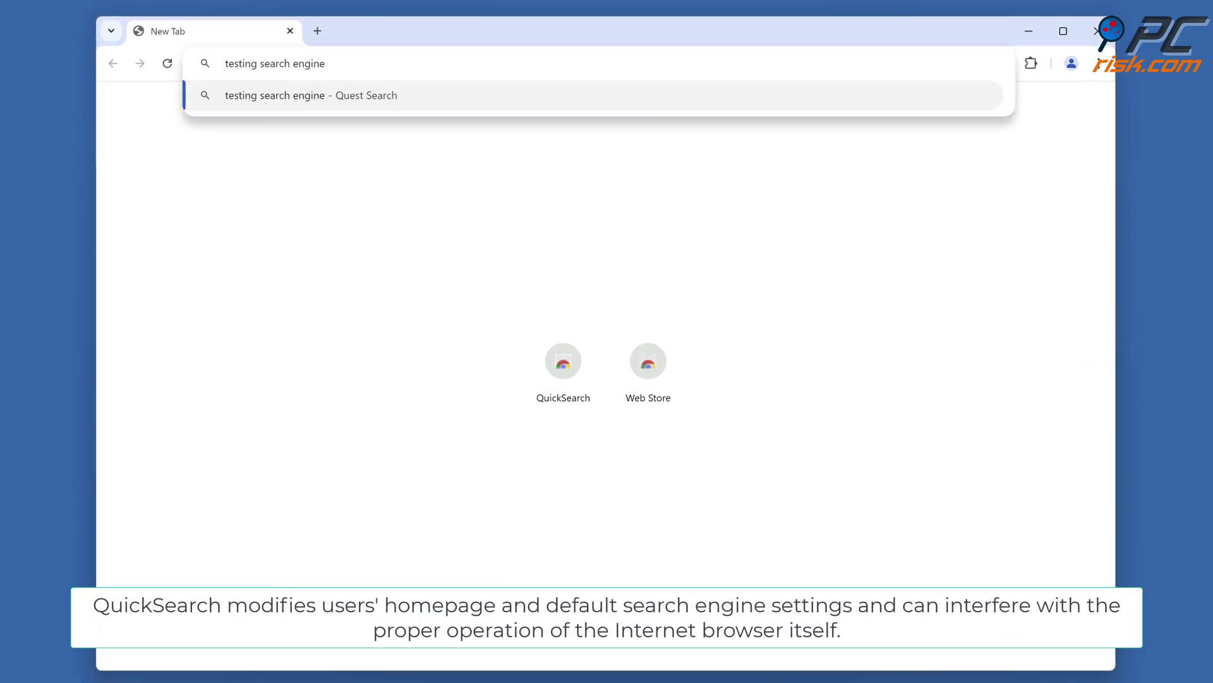
key(Return)
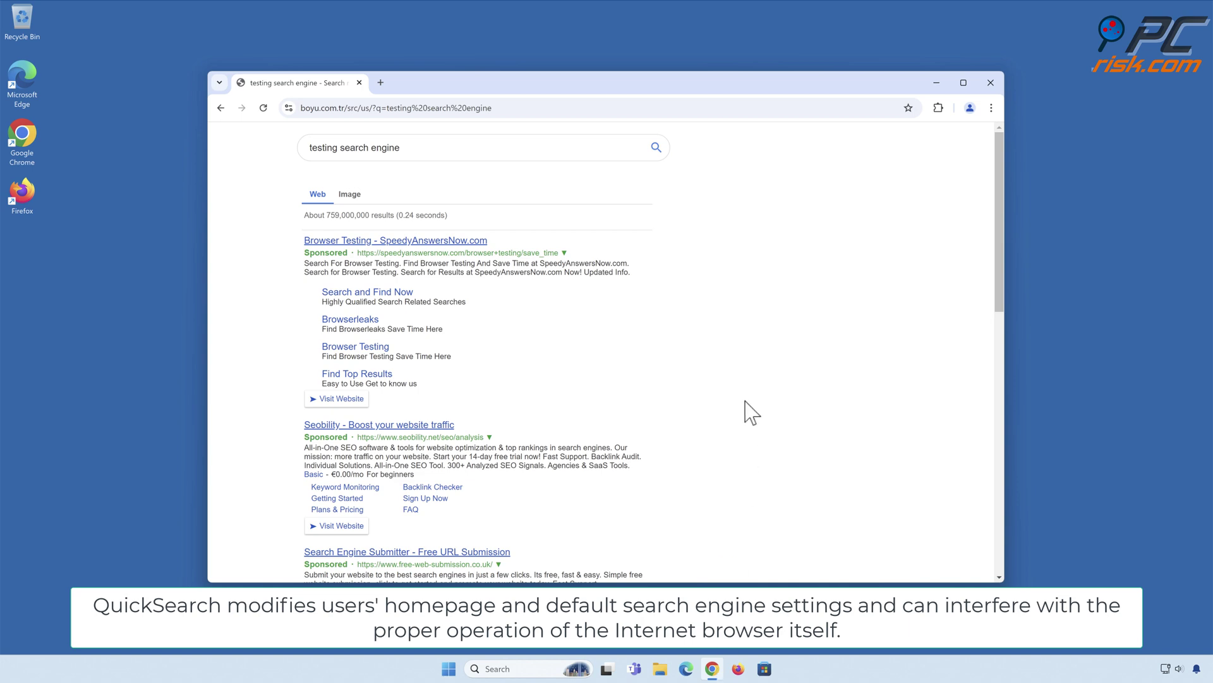
scroll(750, 412, down, 7)
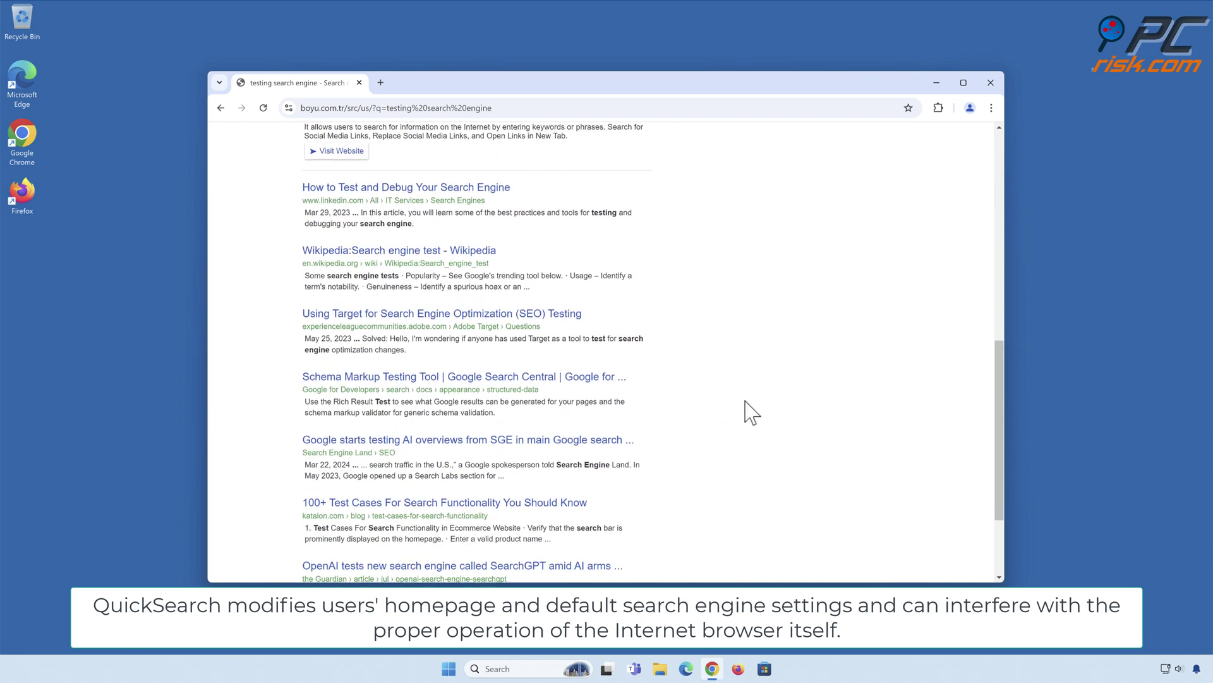
scroll(751, 413, up, 4)
scroll(750, 412, up, 4)
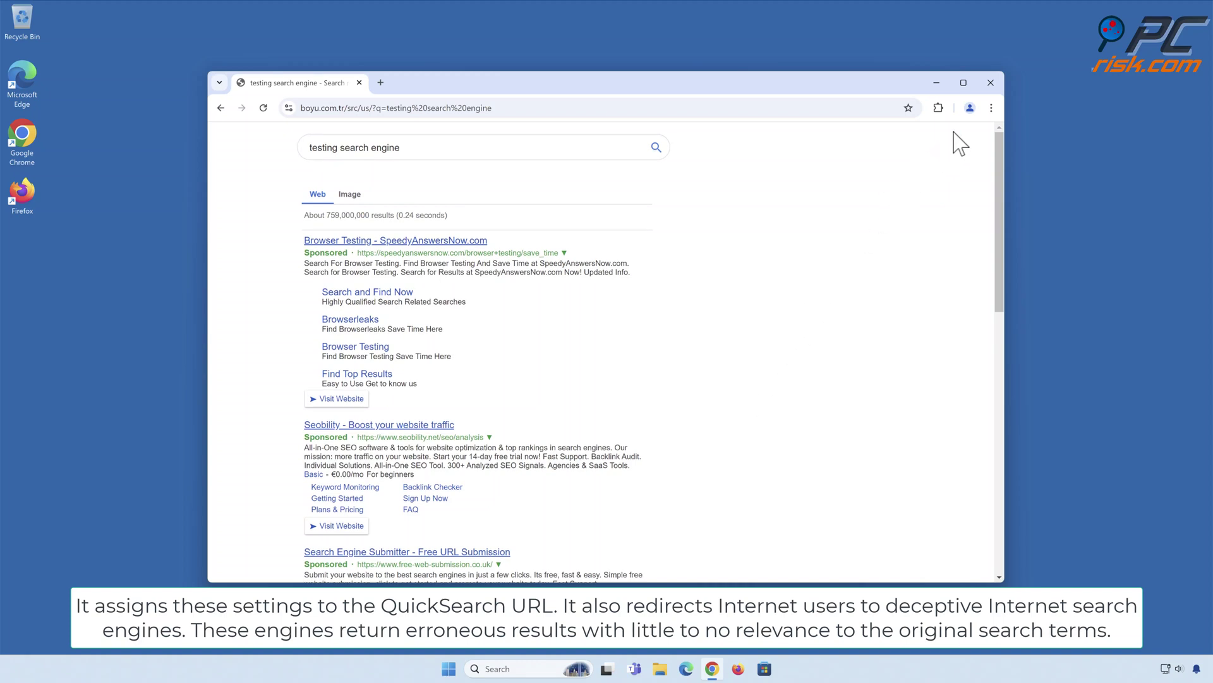
Step: Open Chrome's Extensions page to view QuickSearch, then bring up Chrome Settings
click(992, 108)
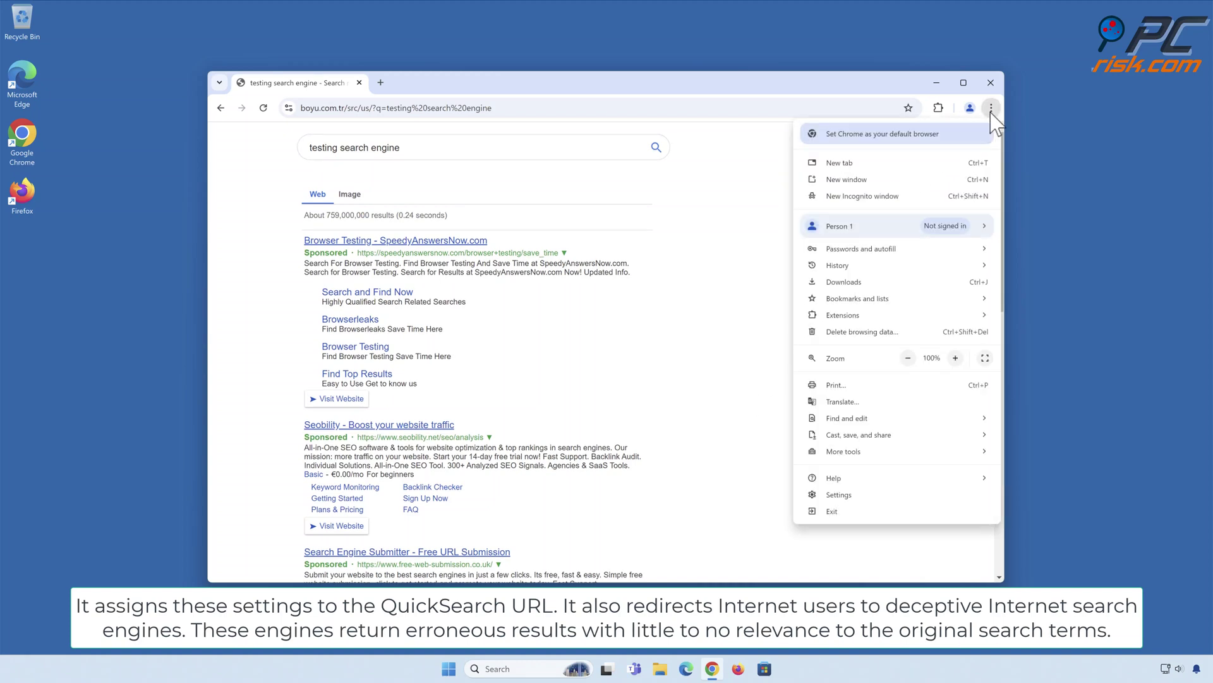
mouse_move(878, 316)
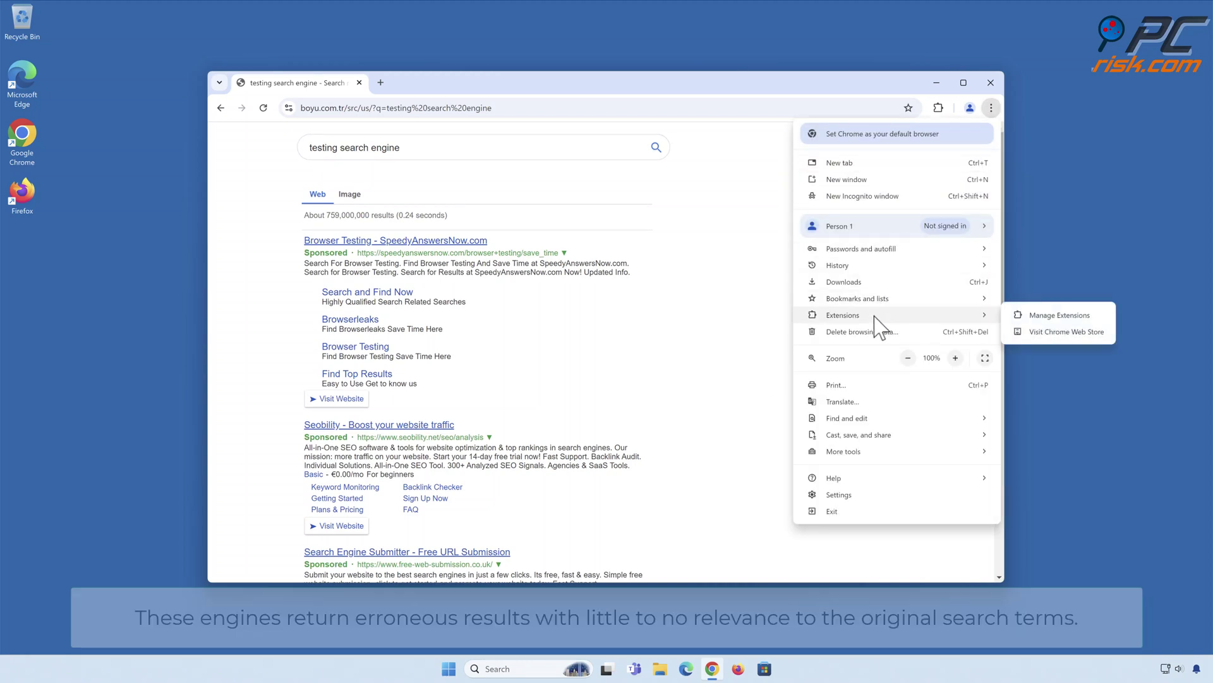
click(1058, 318)
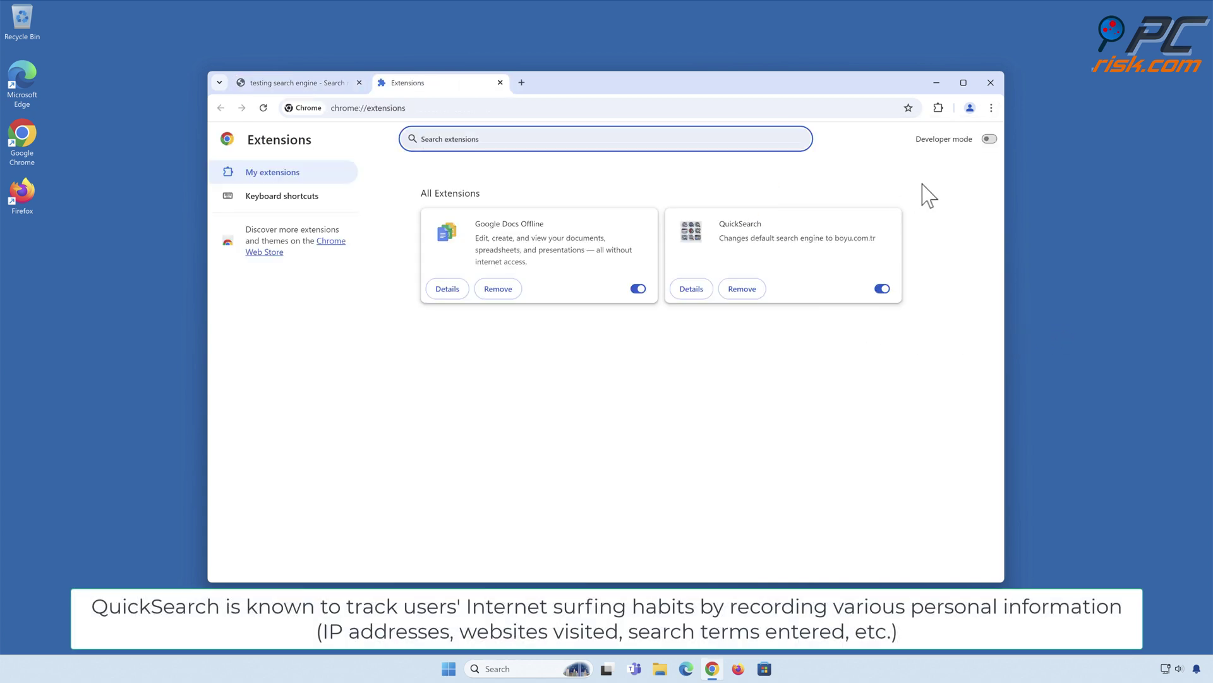
click(990, 110)
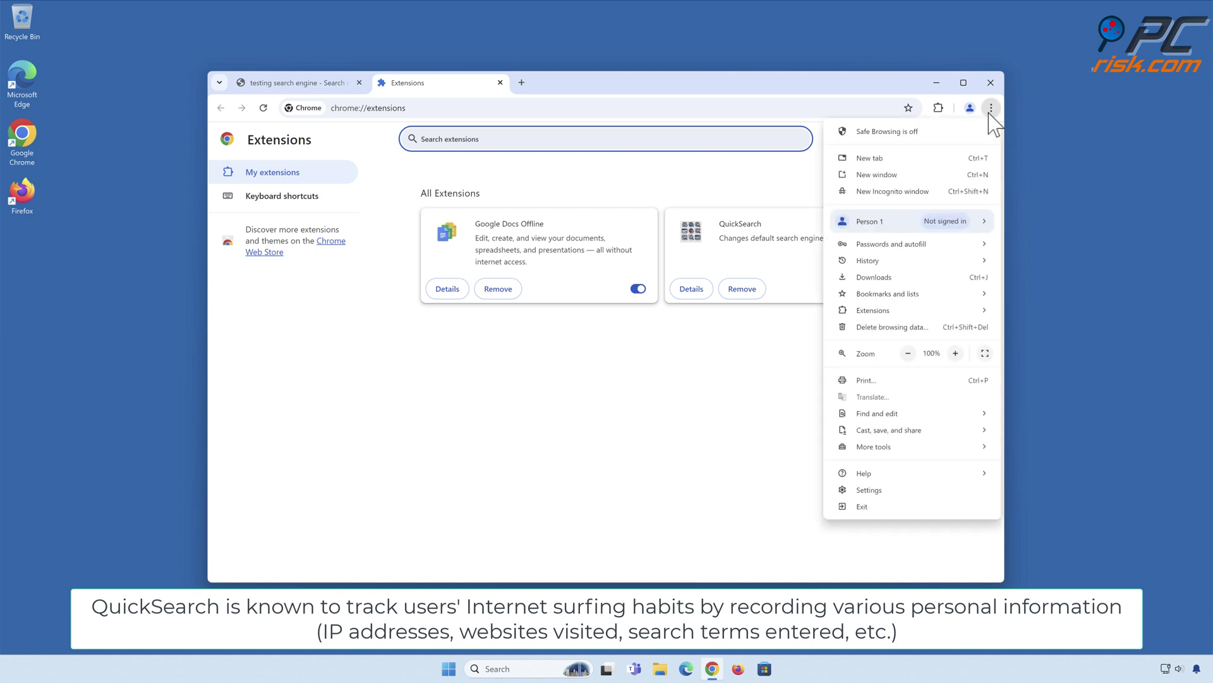
click(871, 491)
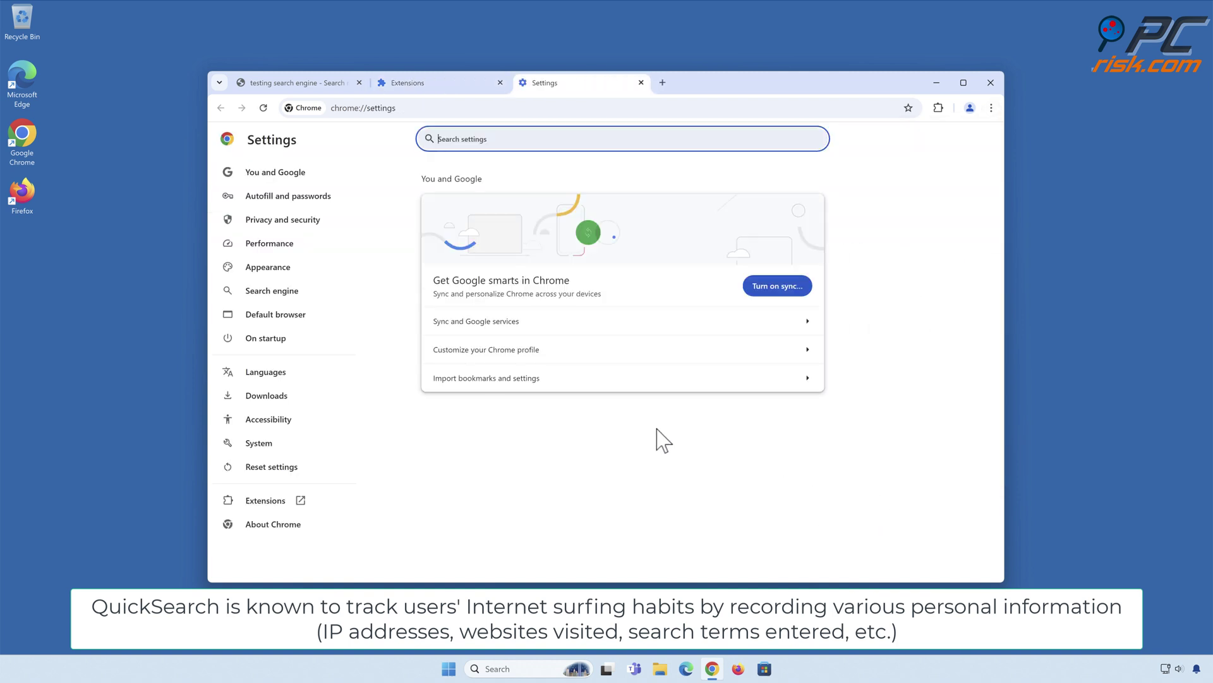
Step: Inspect the search engine list with Quest set by QuickSearch, then close Chrome
click(277, 306)
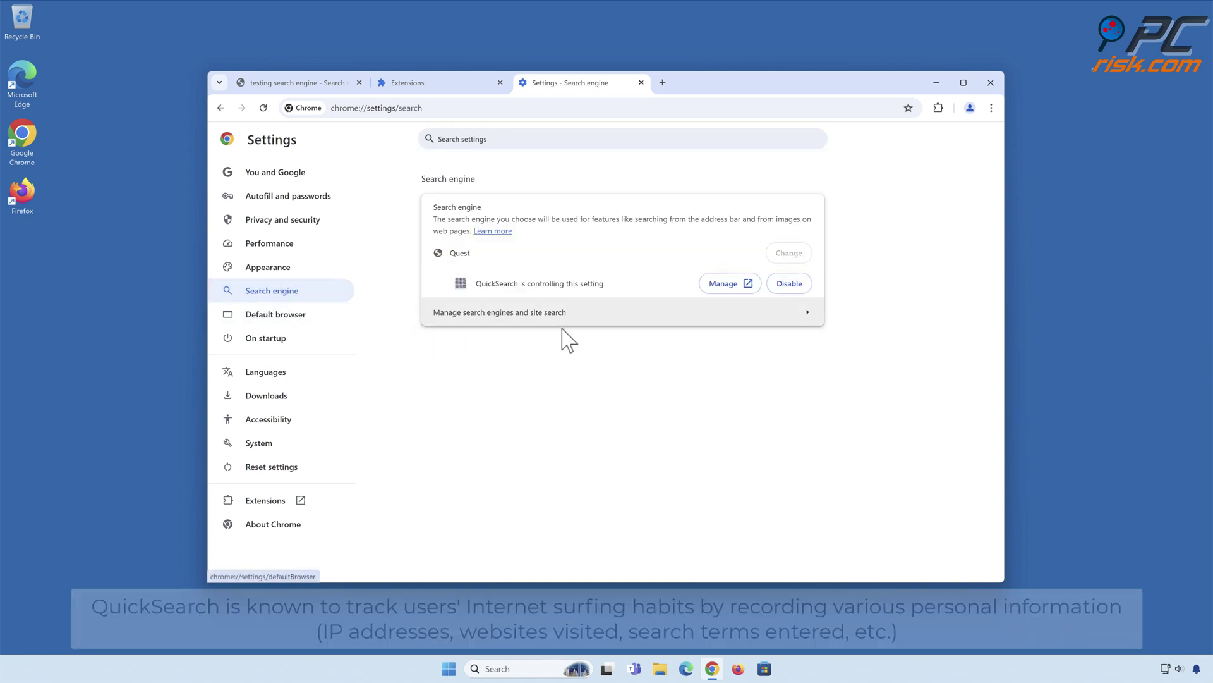
click(809, 313)
scroll(808, 328, down, 4)
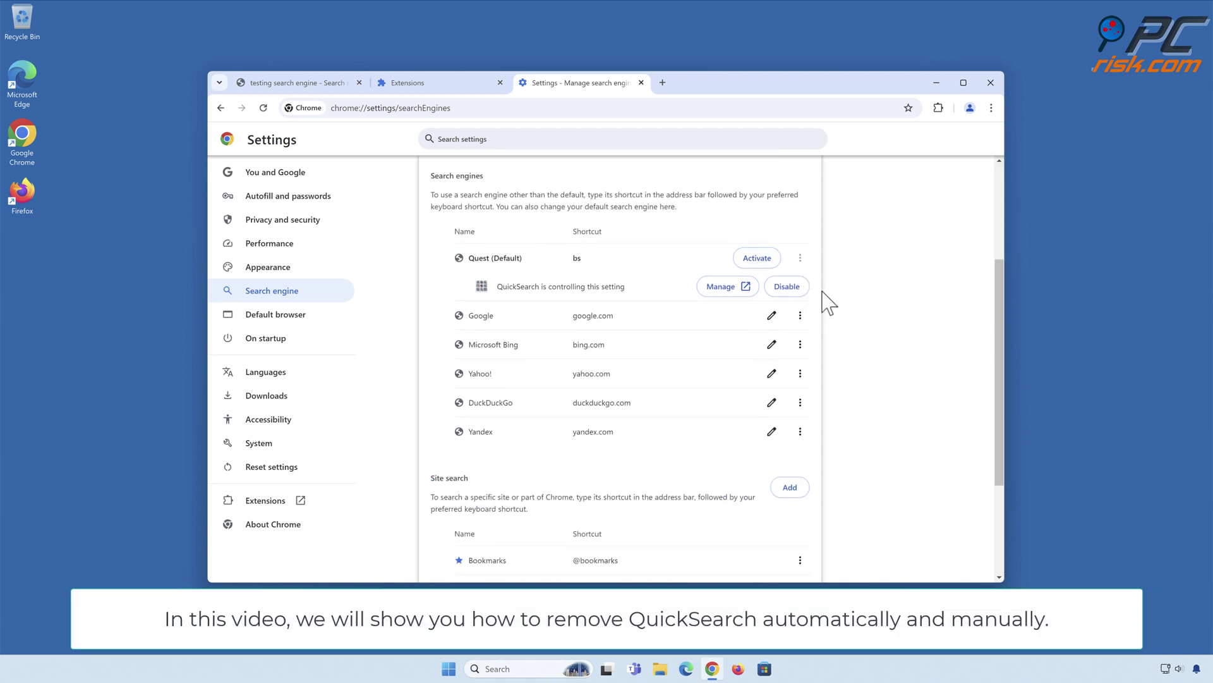
click(990, 87)
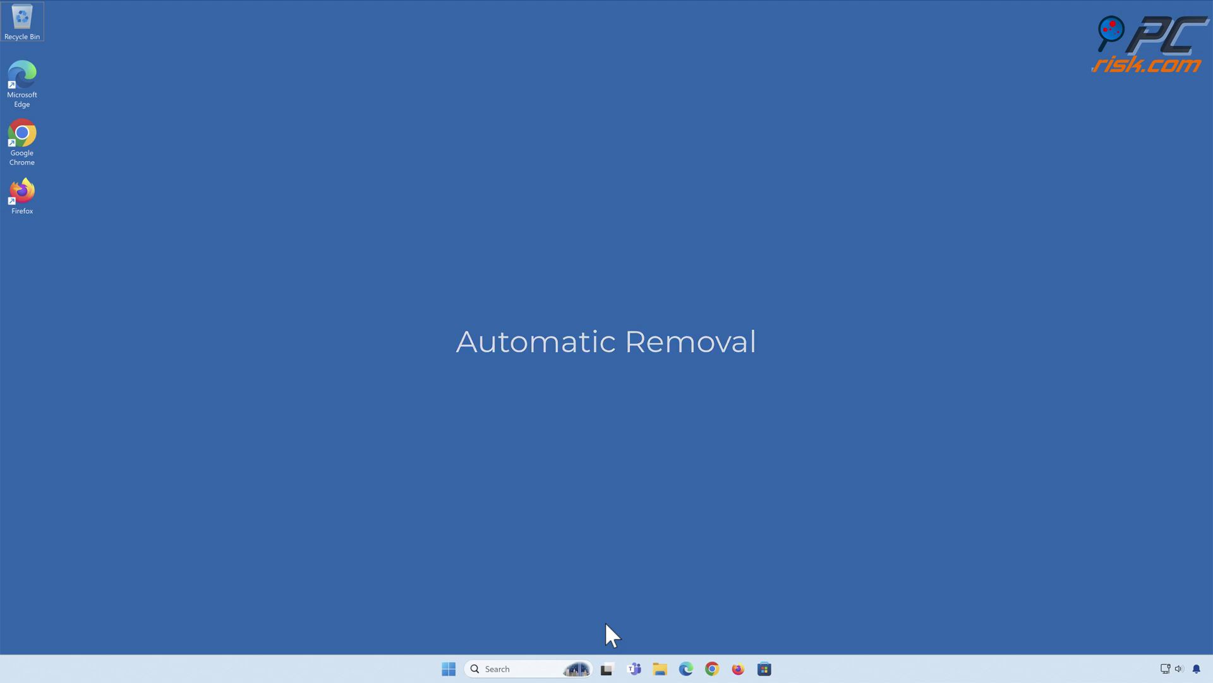
click(703, 660)
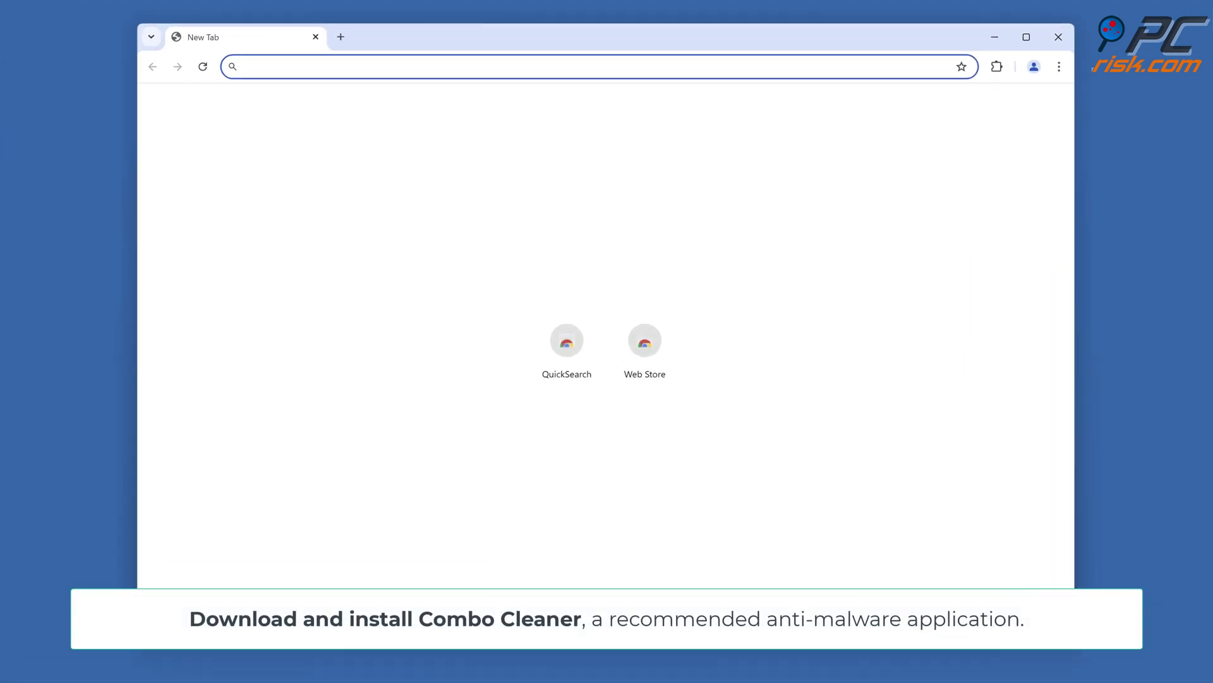
text(www.combocleaner.com)
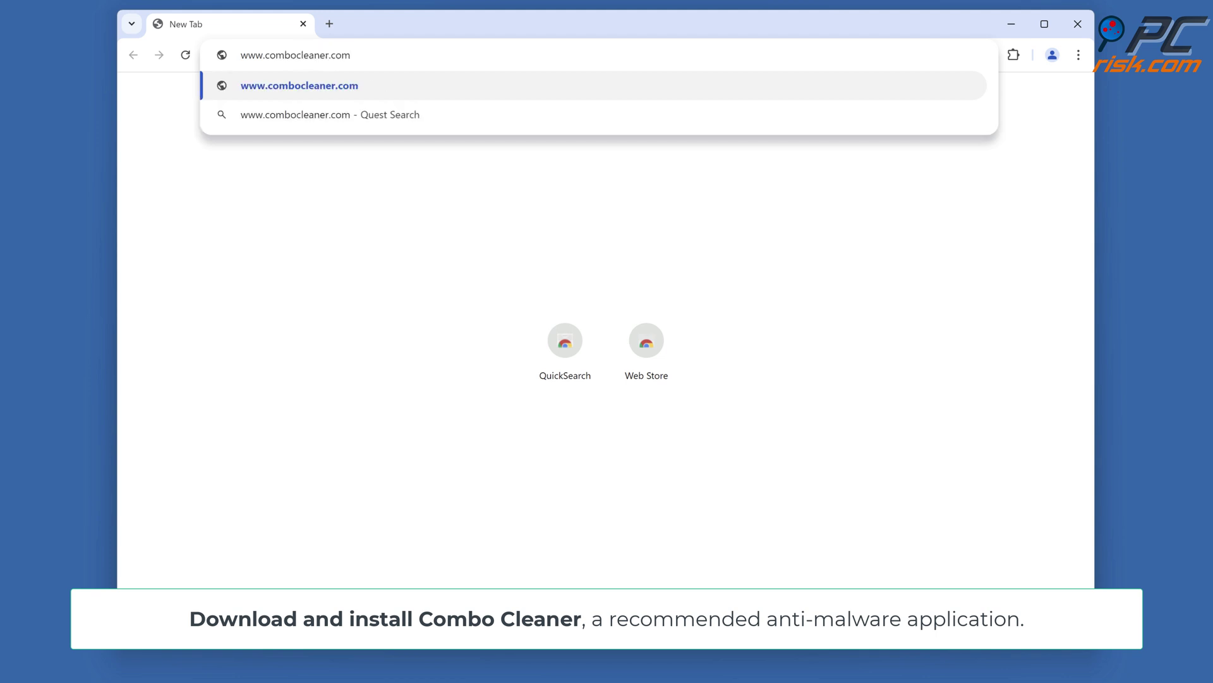
key(Return)
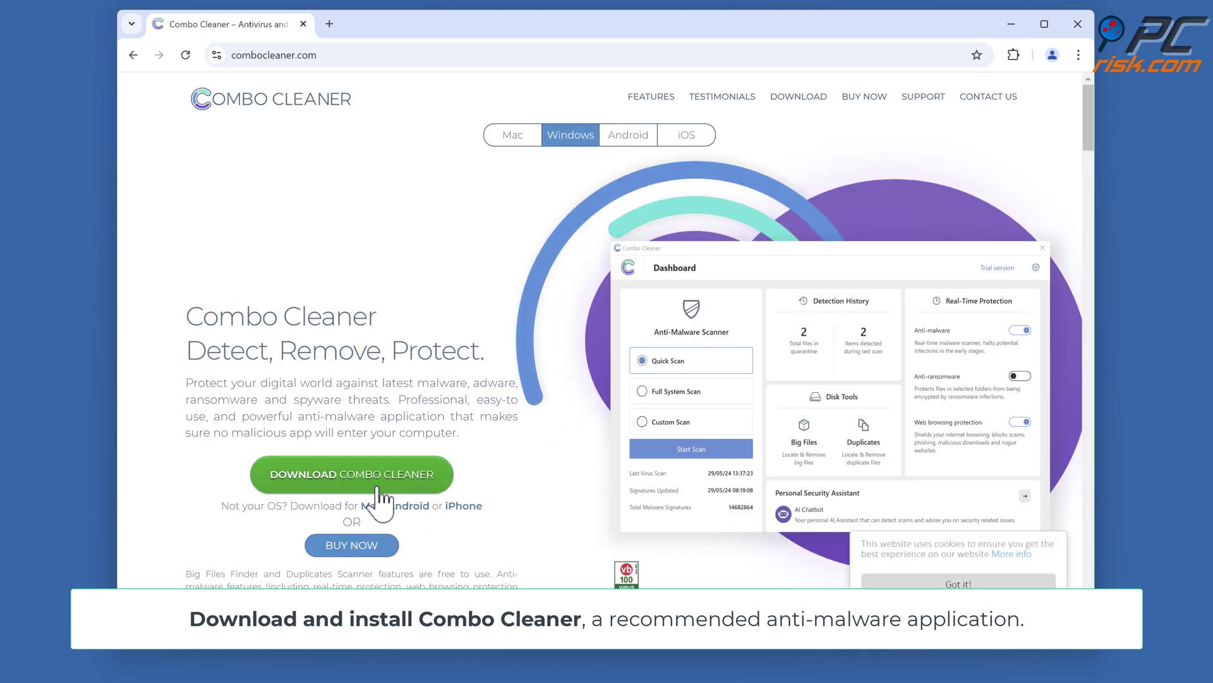
click(355, 484)
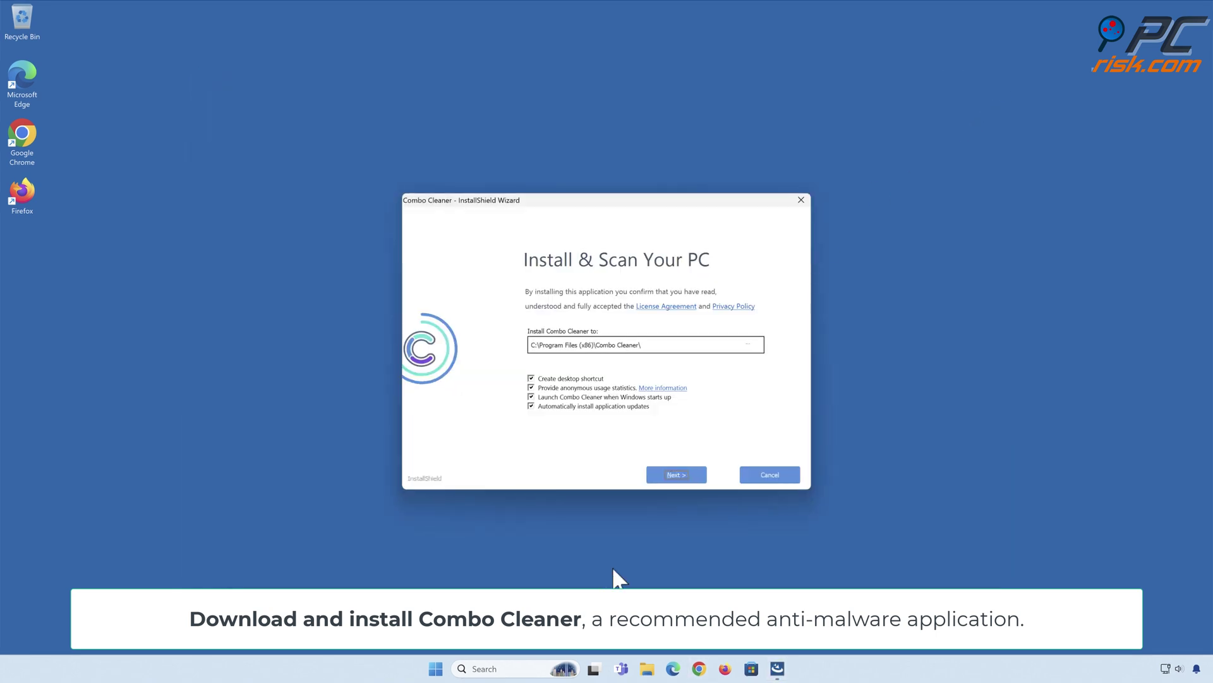
Step: Complete the Combo Cleaner InstallShield setup and launch its first scan
click(673, 478)
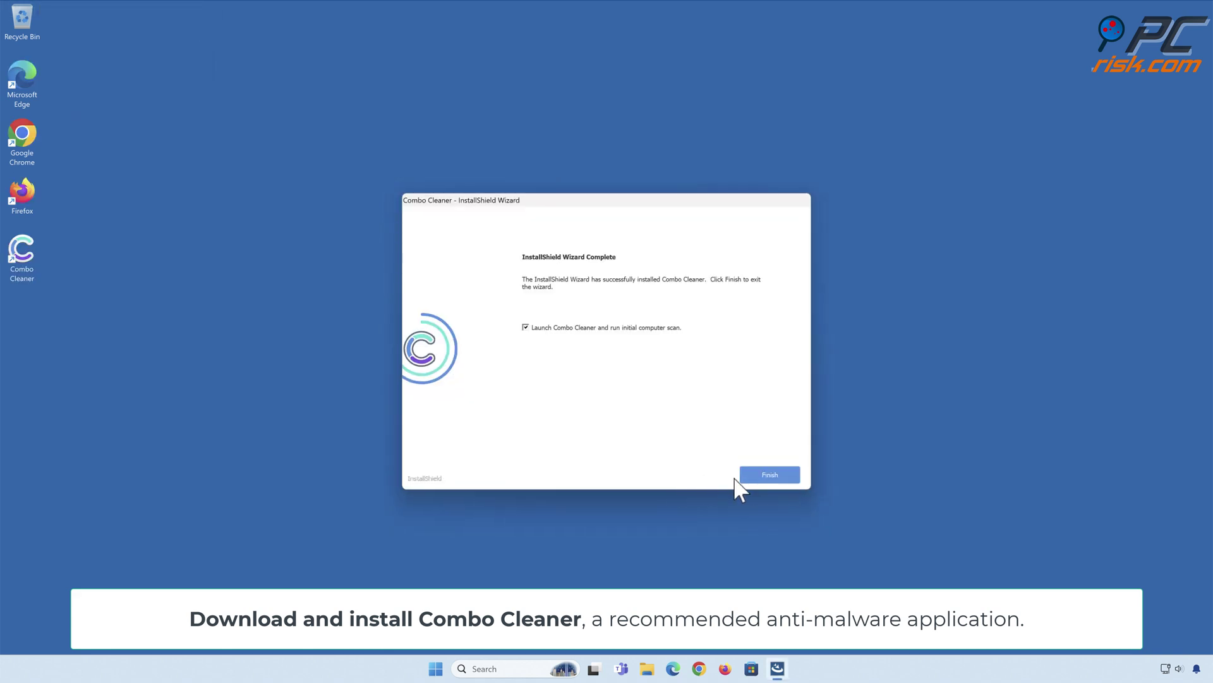
click(760, 479)
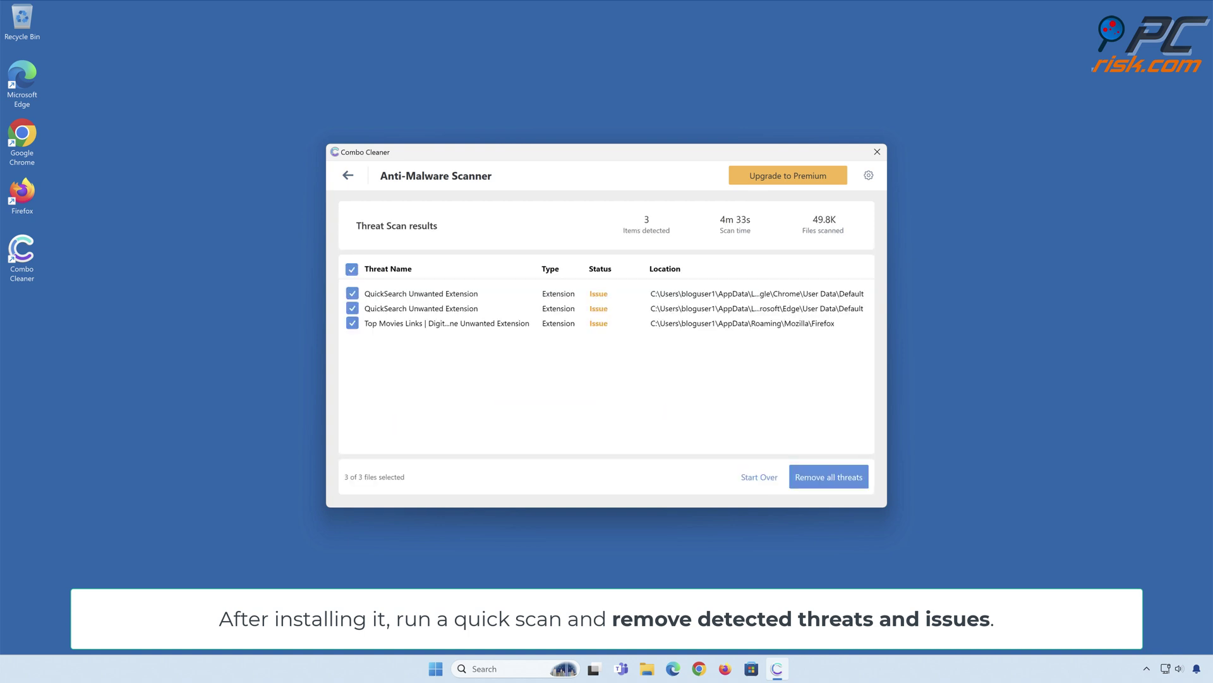
Step: Activate Combo Cleaner with the pasted licence key and quarantine the 3 detected extensions
click(825, 487)
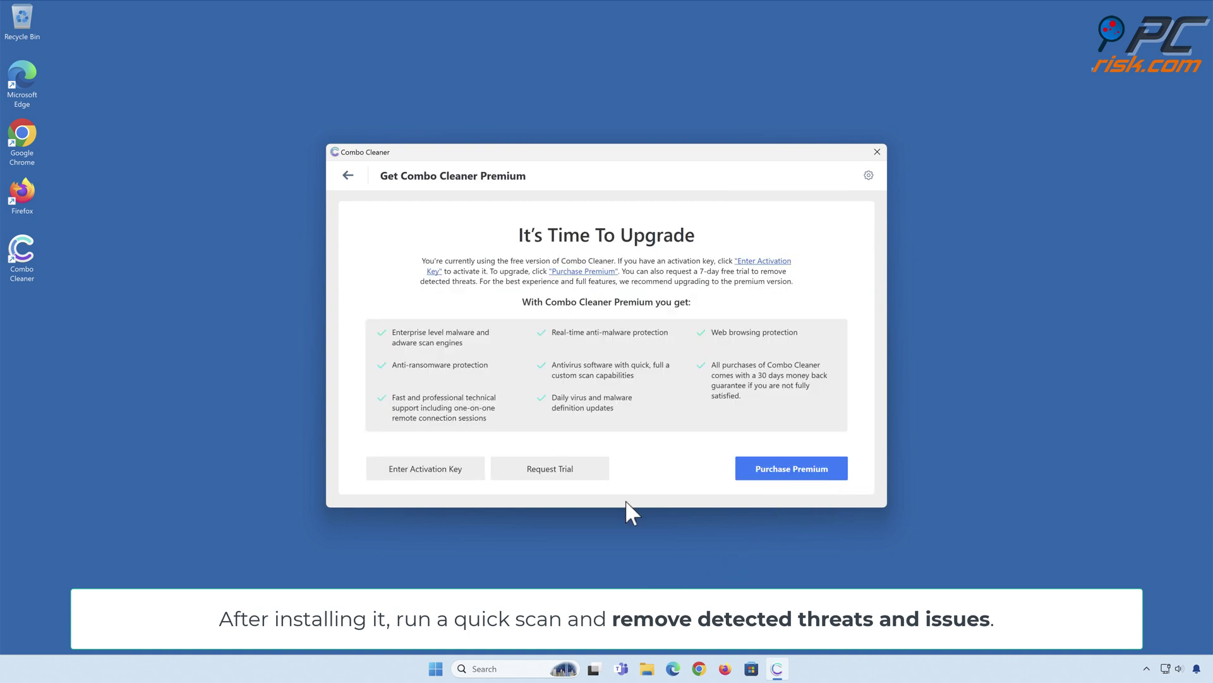
click(430, 471)
key(ctrl+v)
key(Return)
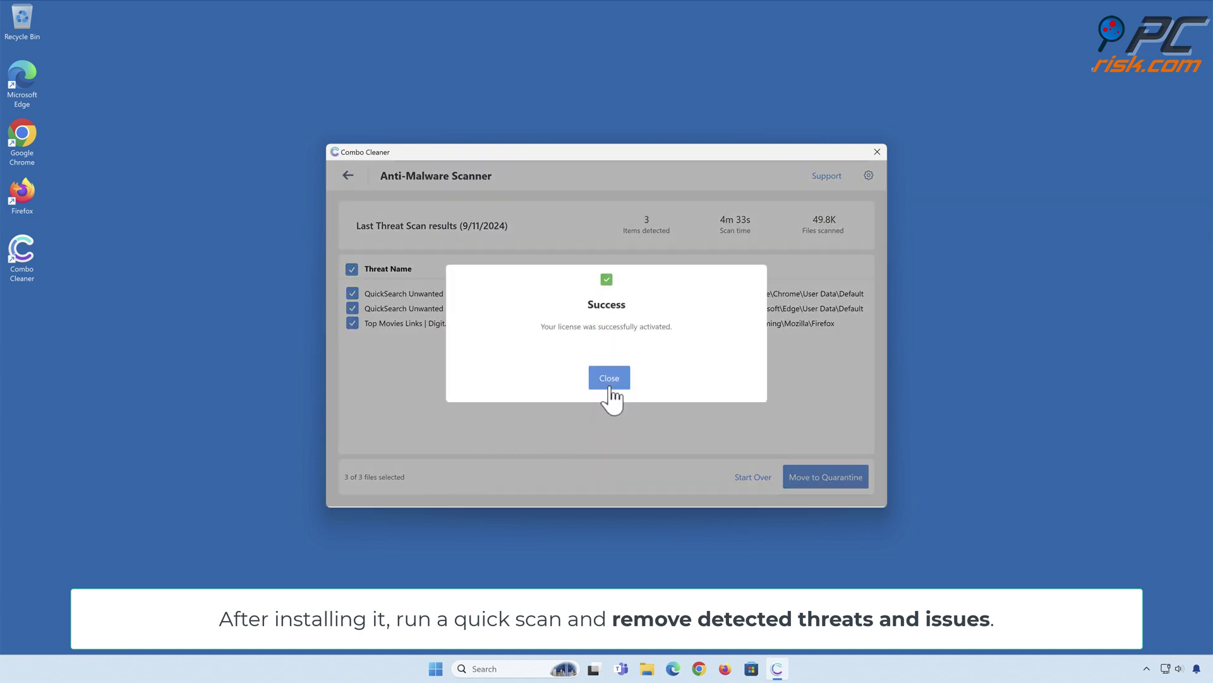
click(609, 379)
click(825, 479)
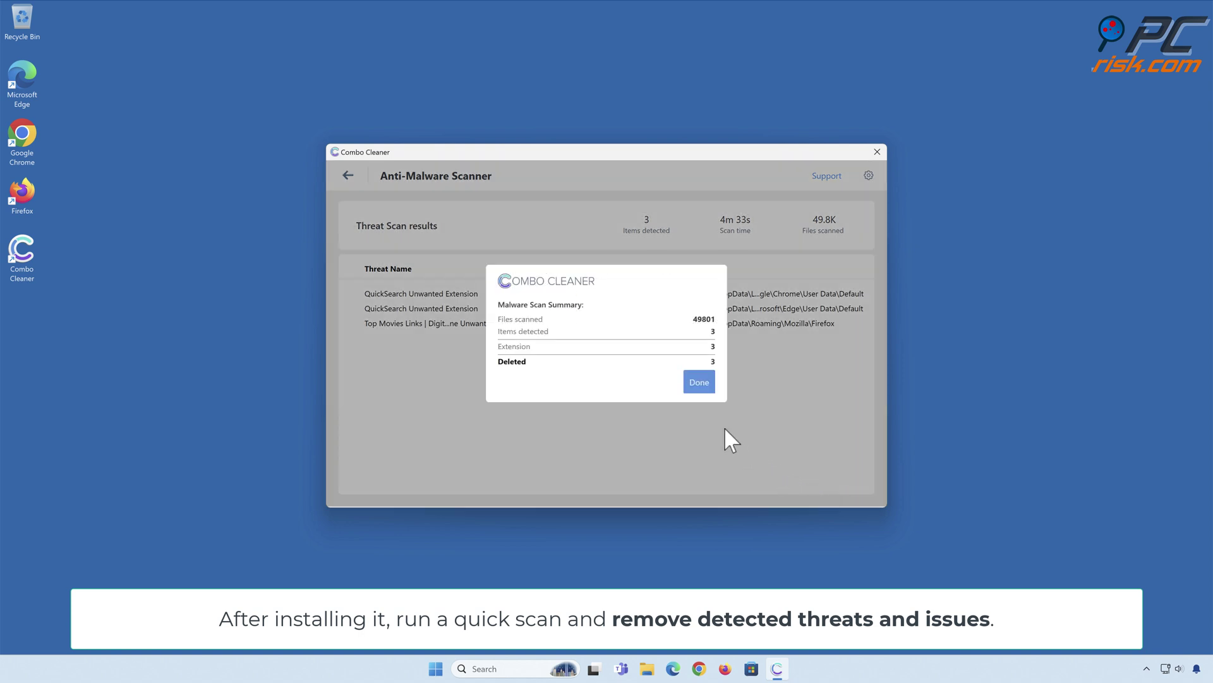
click(699, 385)
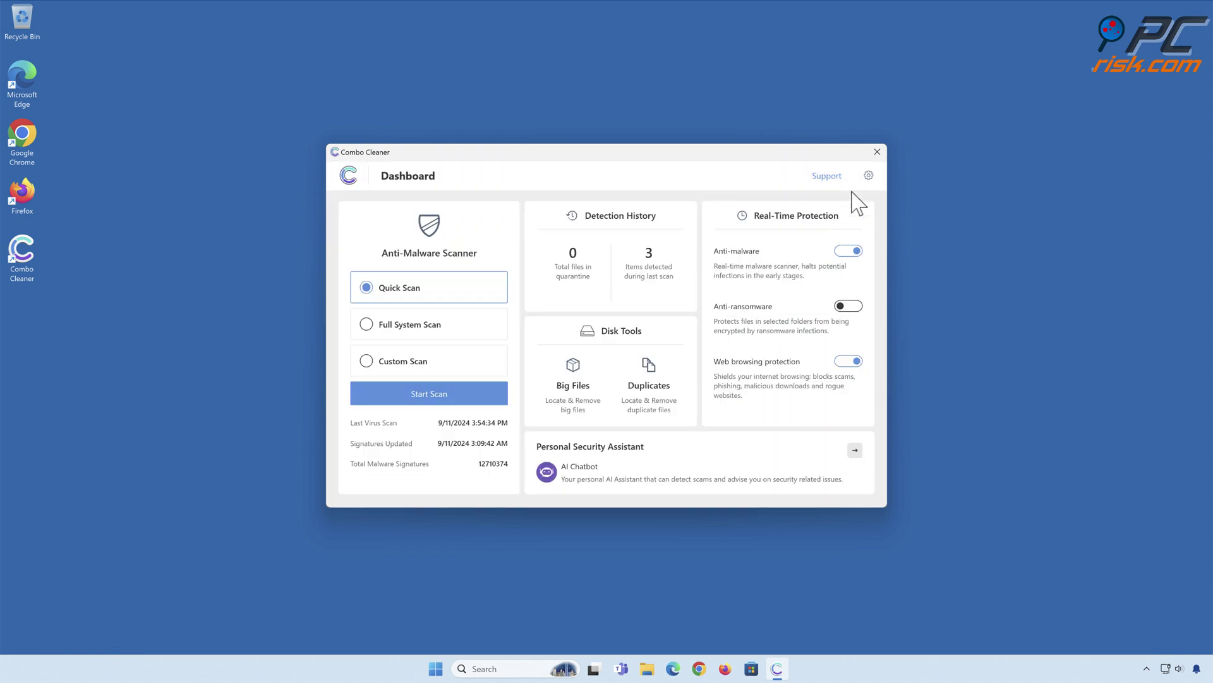
Step: Close the Combo Cleaner window
click(877, 153)
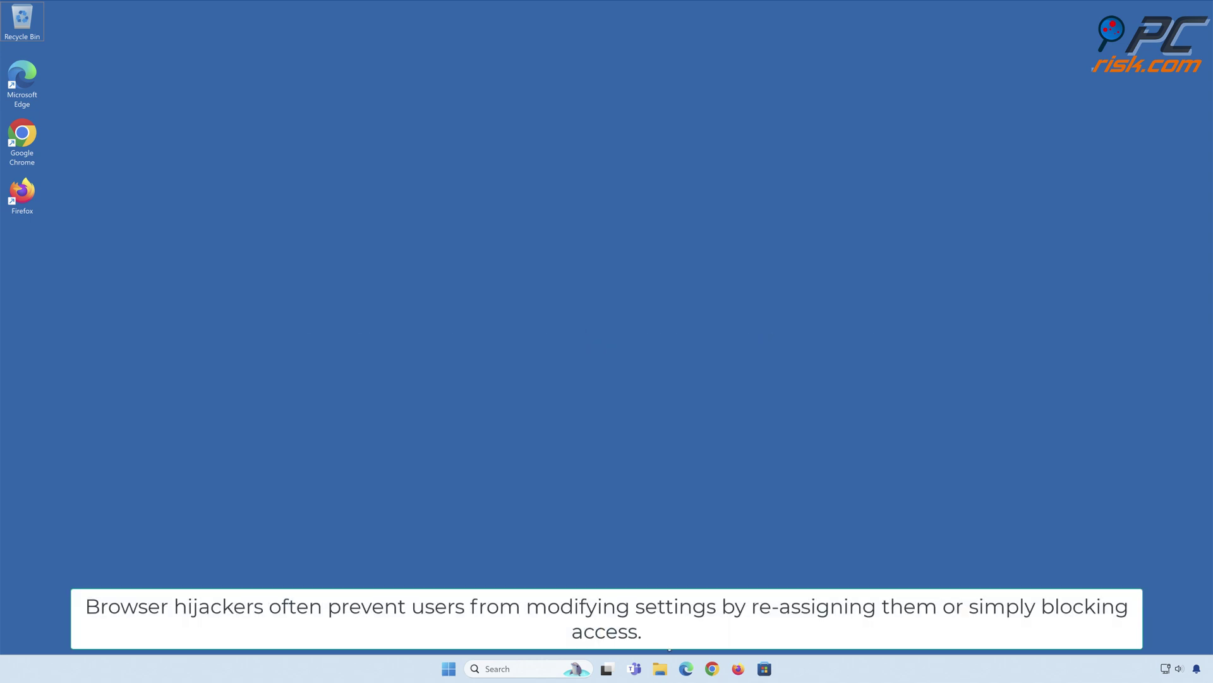
Step: Launch Google Chrome from the taskbar to a new tab
click(712, 668)
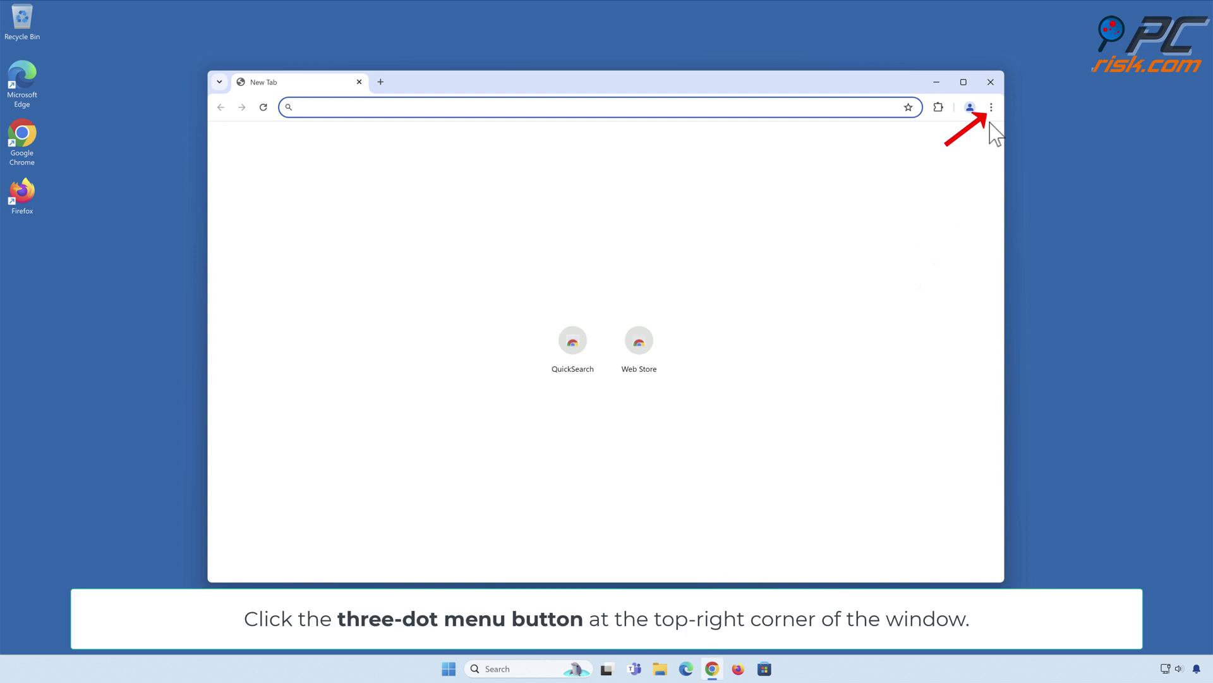
Step: Remove the QuickSearch extension from Chrome's Extensions page, leaving Google Docs Offline
click(991, 107)
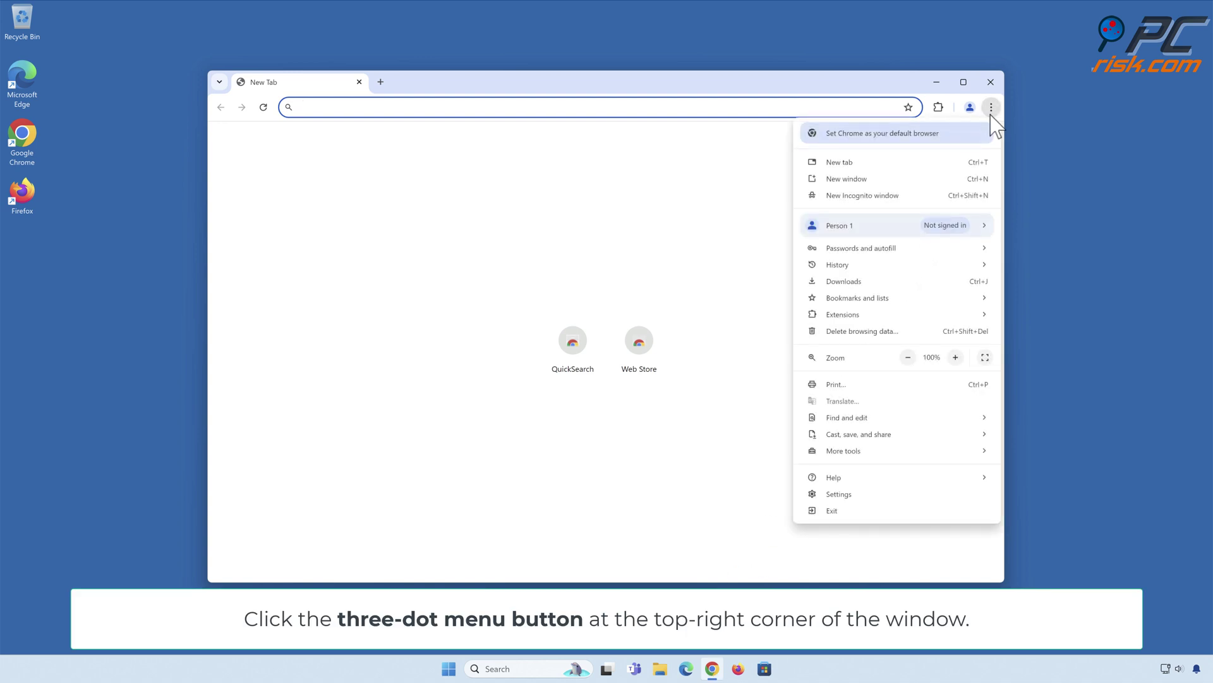
mouse_move(845, 320)
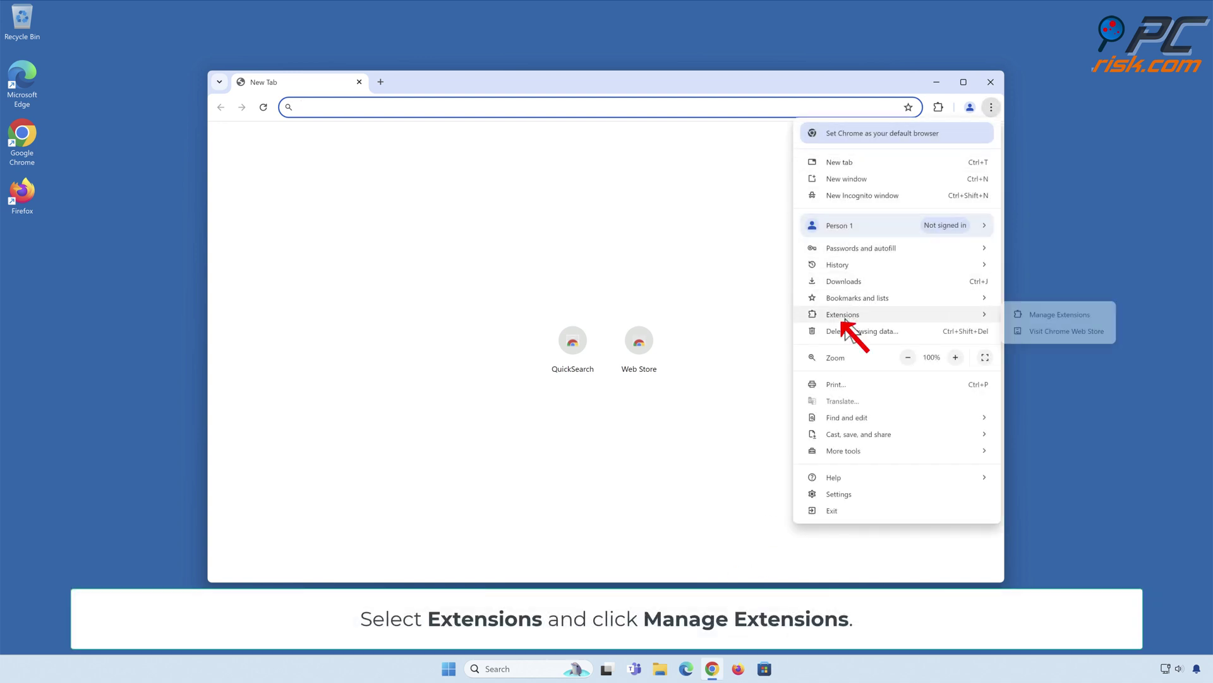
click(1060, 316)
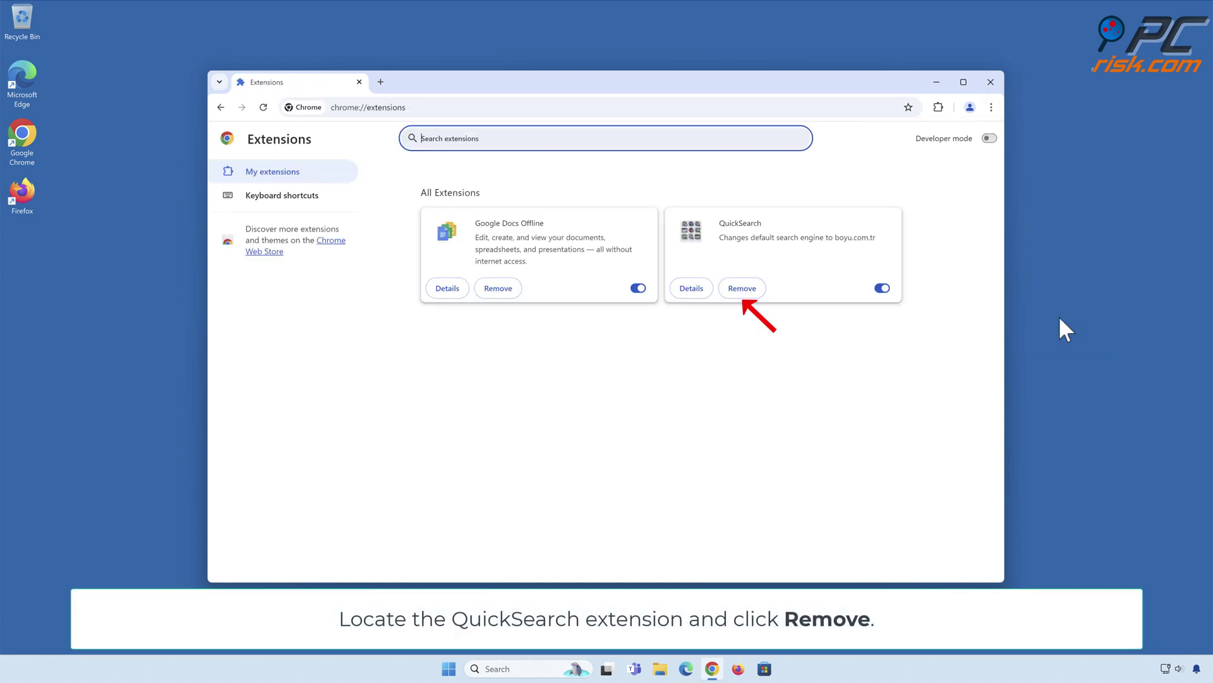
click(741, 288)
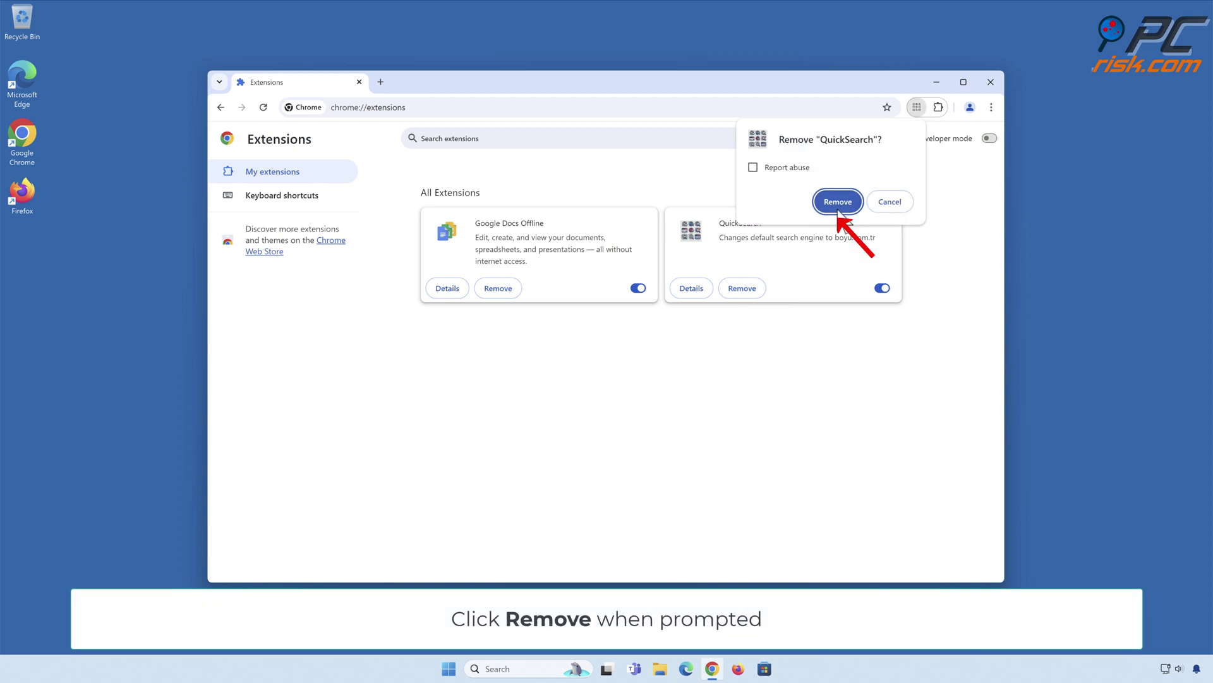
click(838, 209)
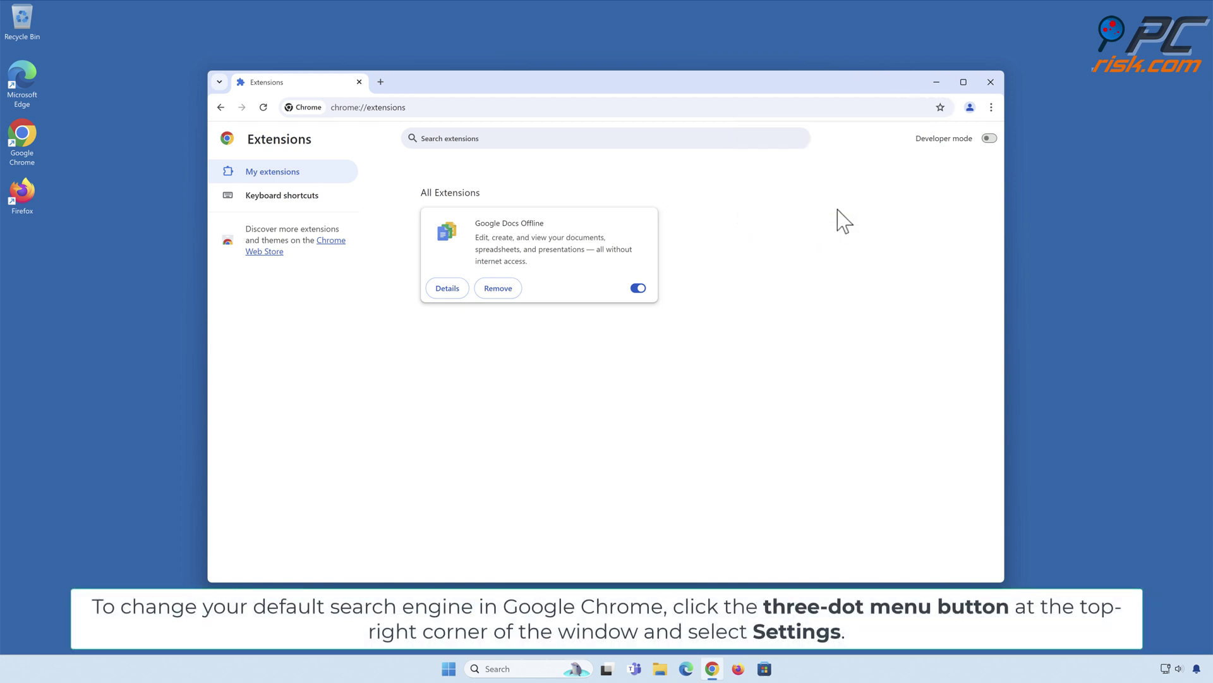
Step: Make Google the default search engine in Chrome's search engine settings
click(991, 107)
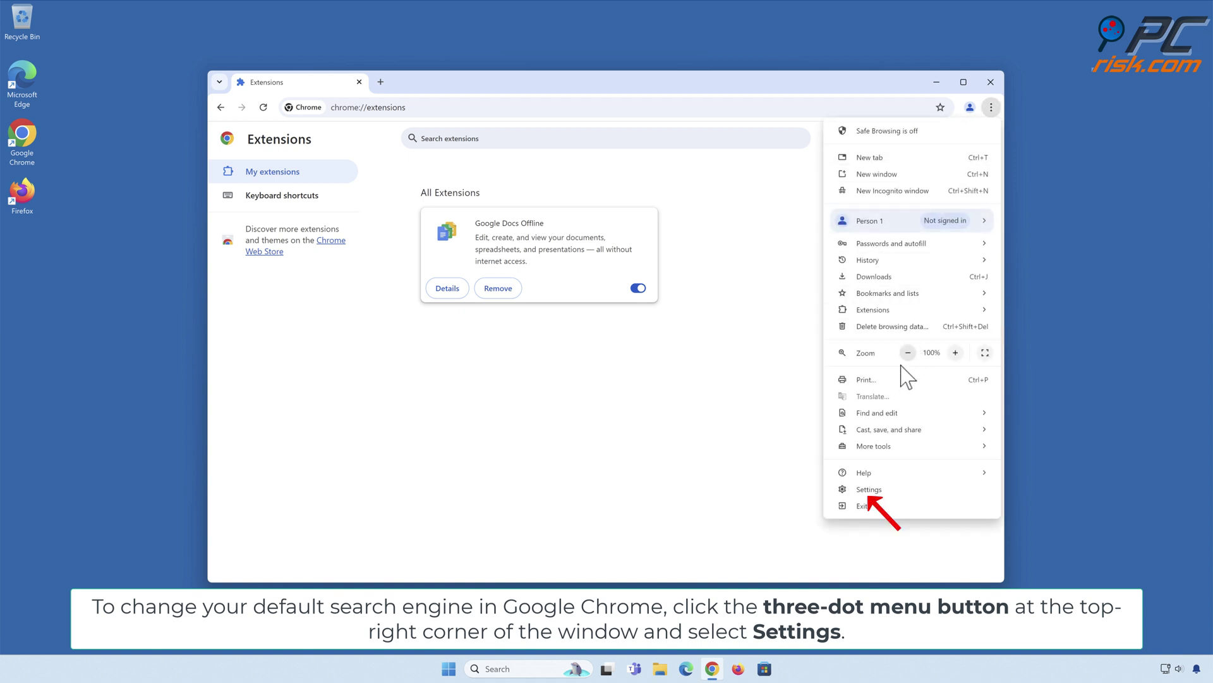
click(869, 493)
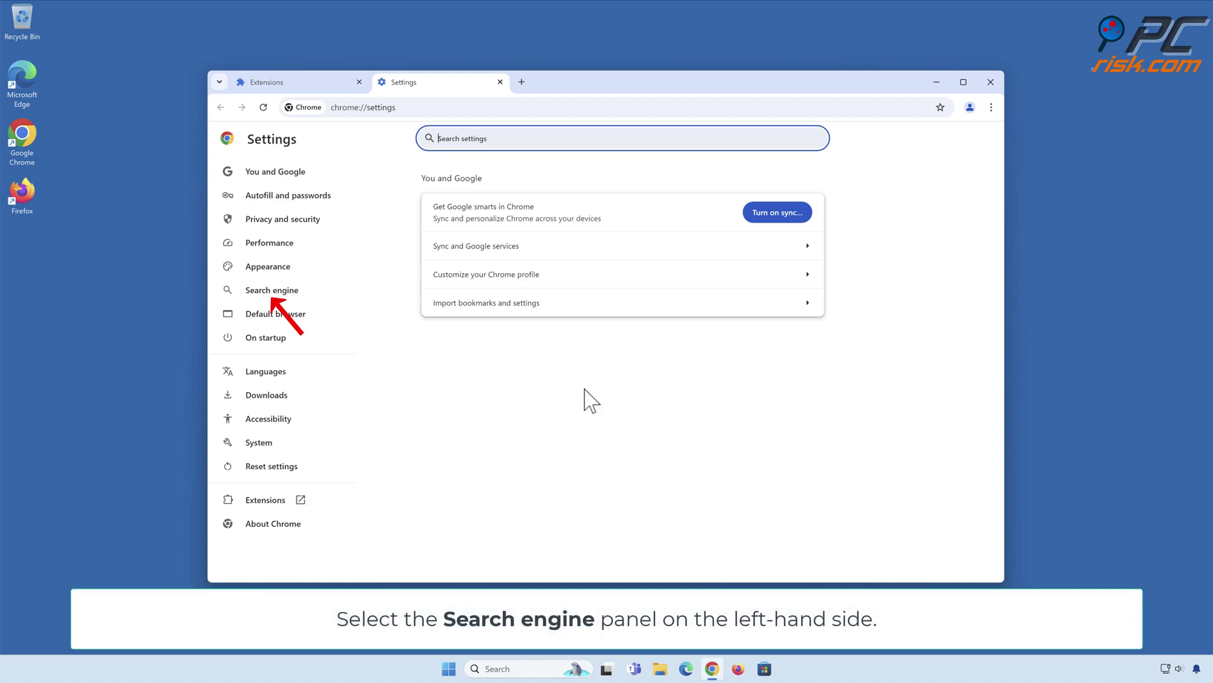
click(273, 297)
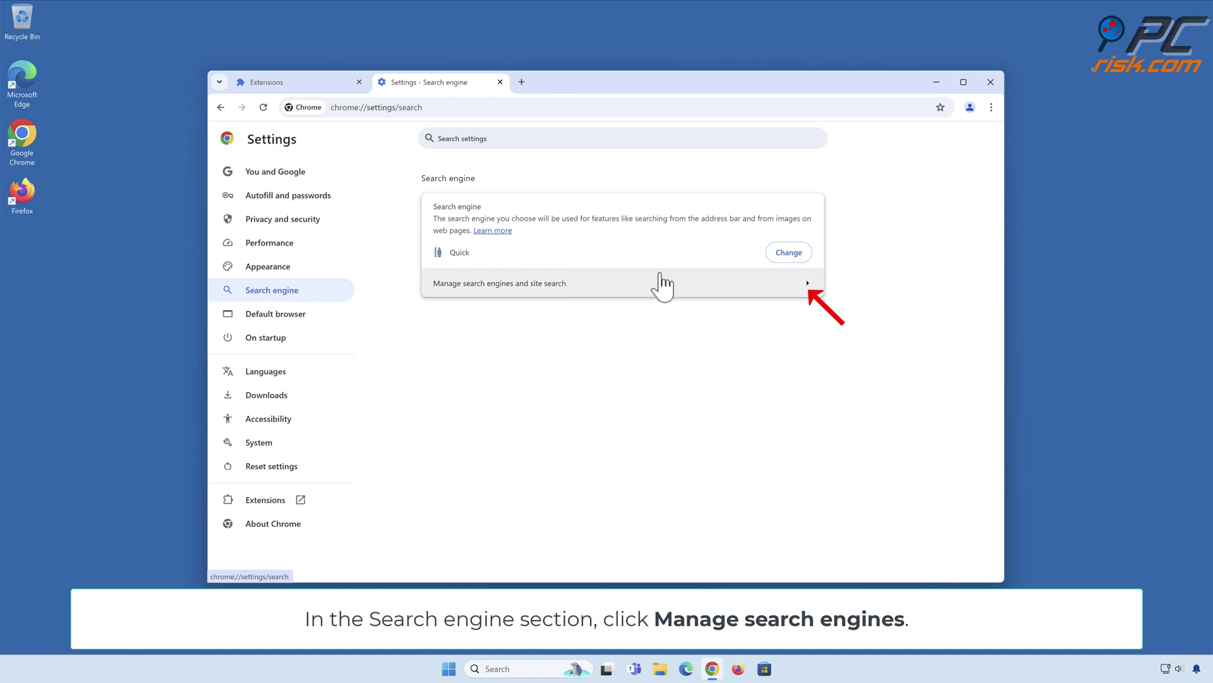
click(756, 286)
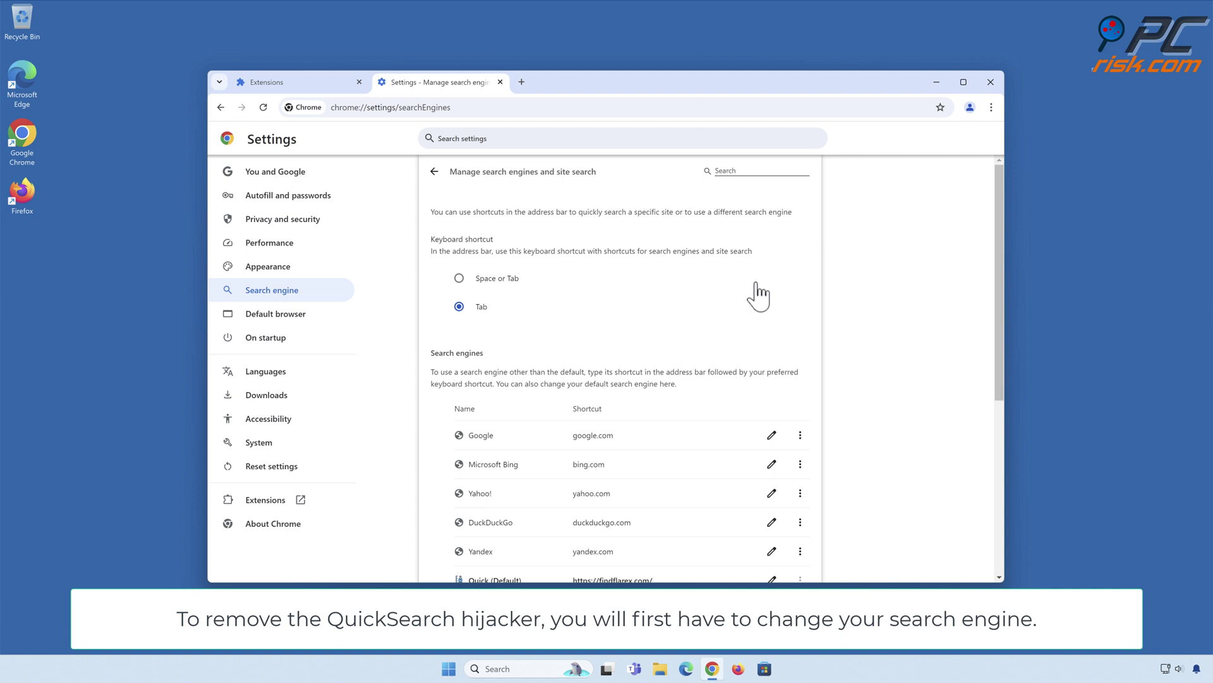
scroll(758, 283, down, 2)
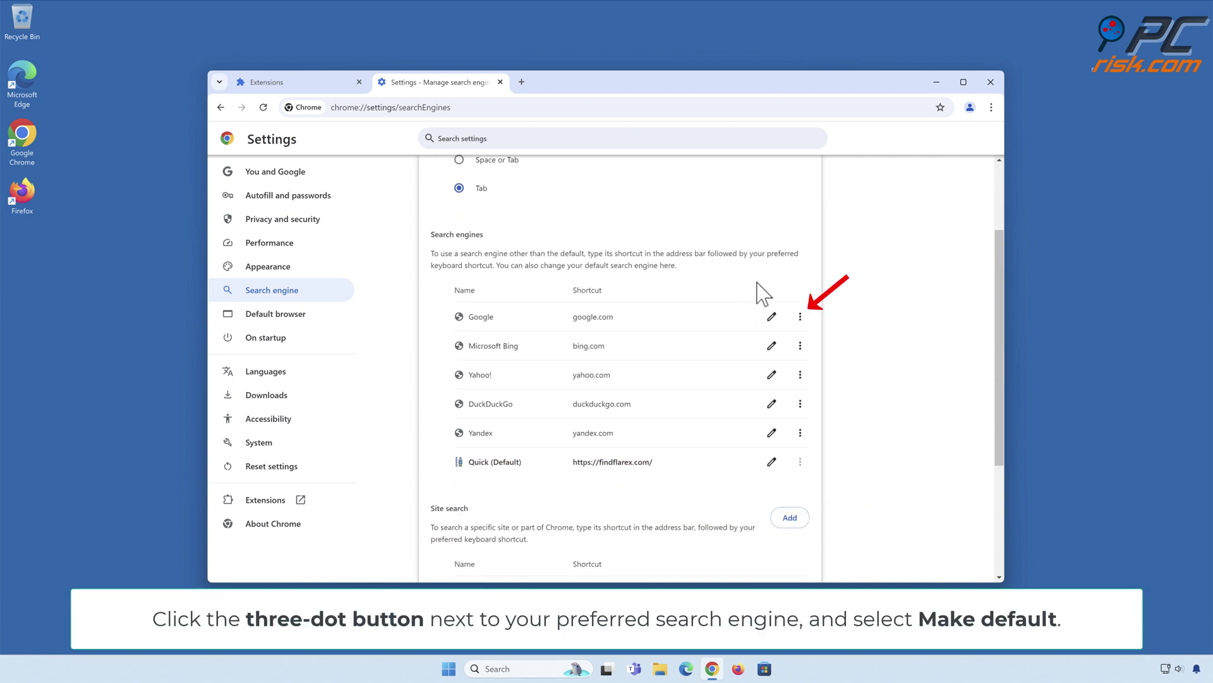
click(801, 319)
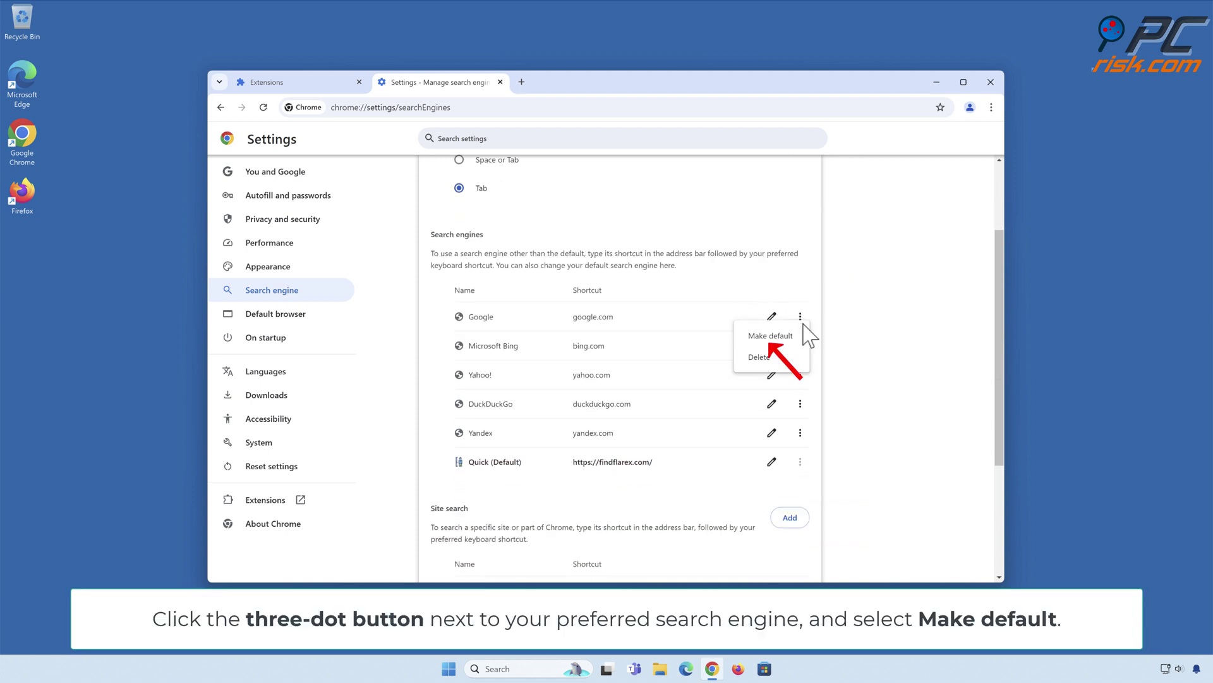
click(768, 341)
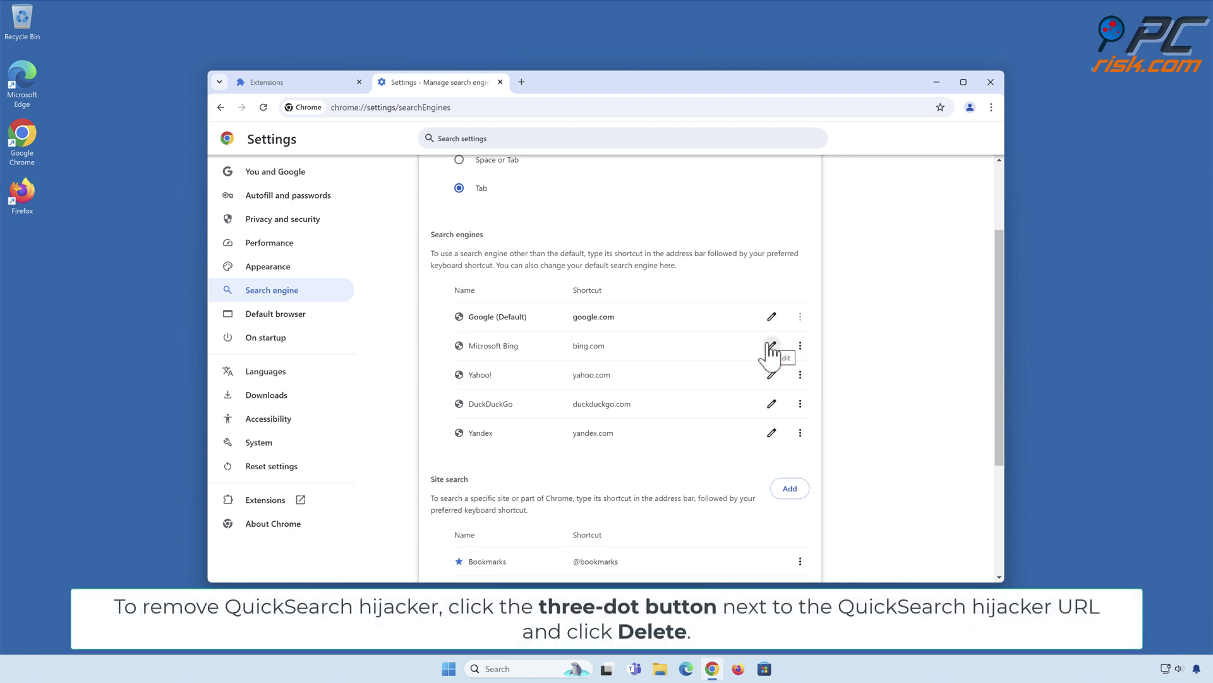
Step: Delete the Quick findflarex.com entry from the site search list
scroll(770, 350, down, 3)
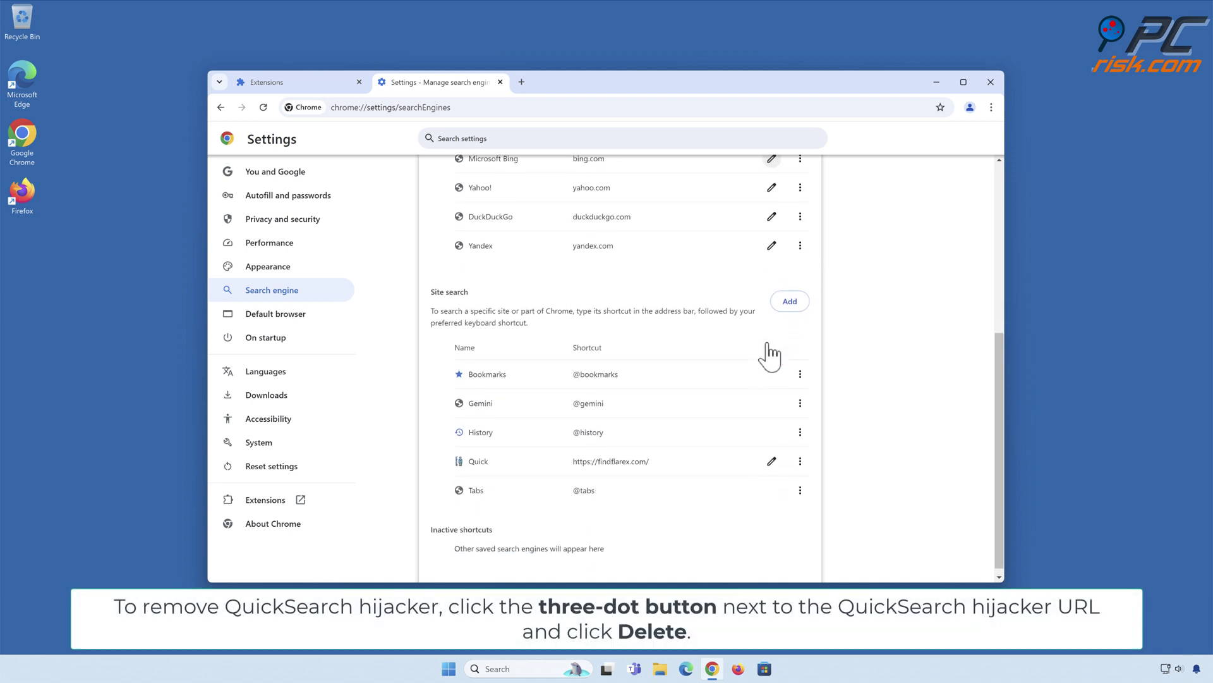
click(801, 456)
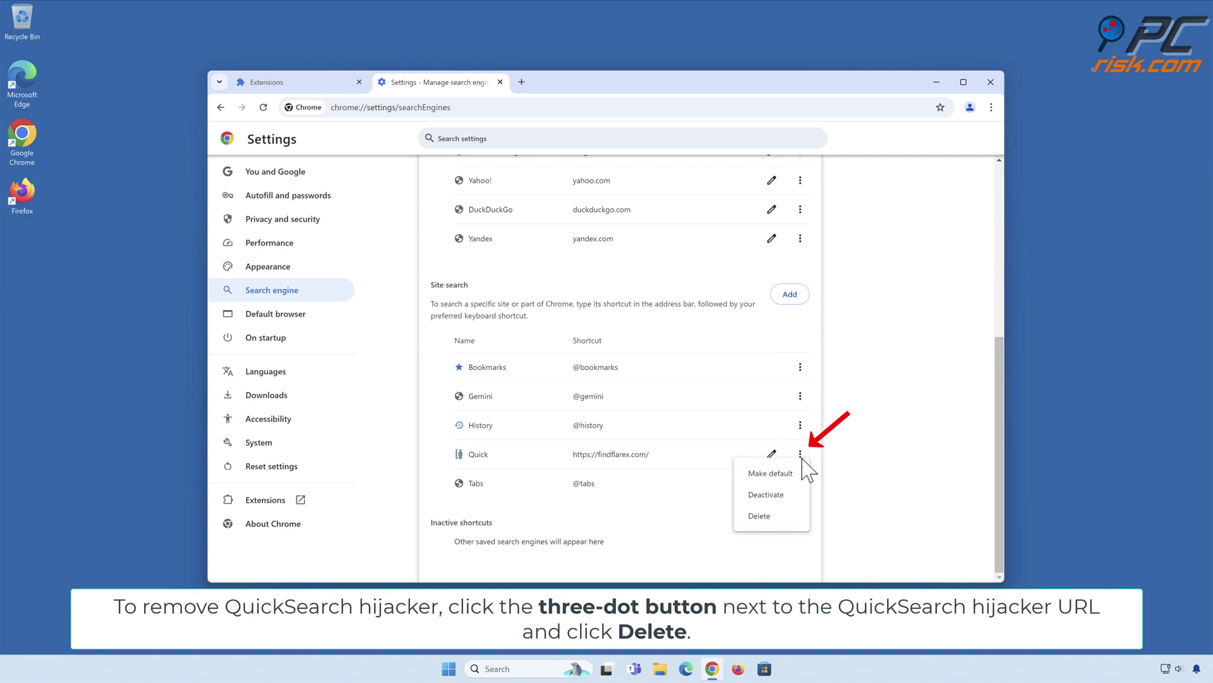
click(761, 517)
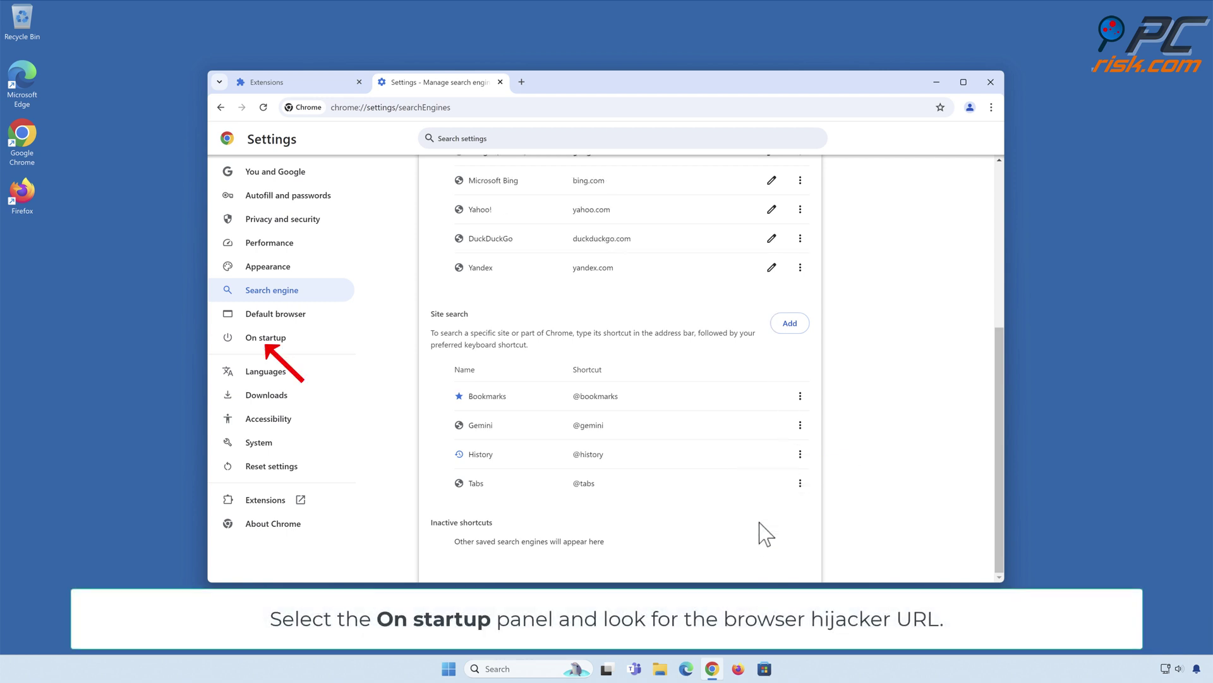
Step: Delete the findflarex.com startup page so Chrome opens the New Tab page, then close Chrome
click(272, 342)
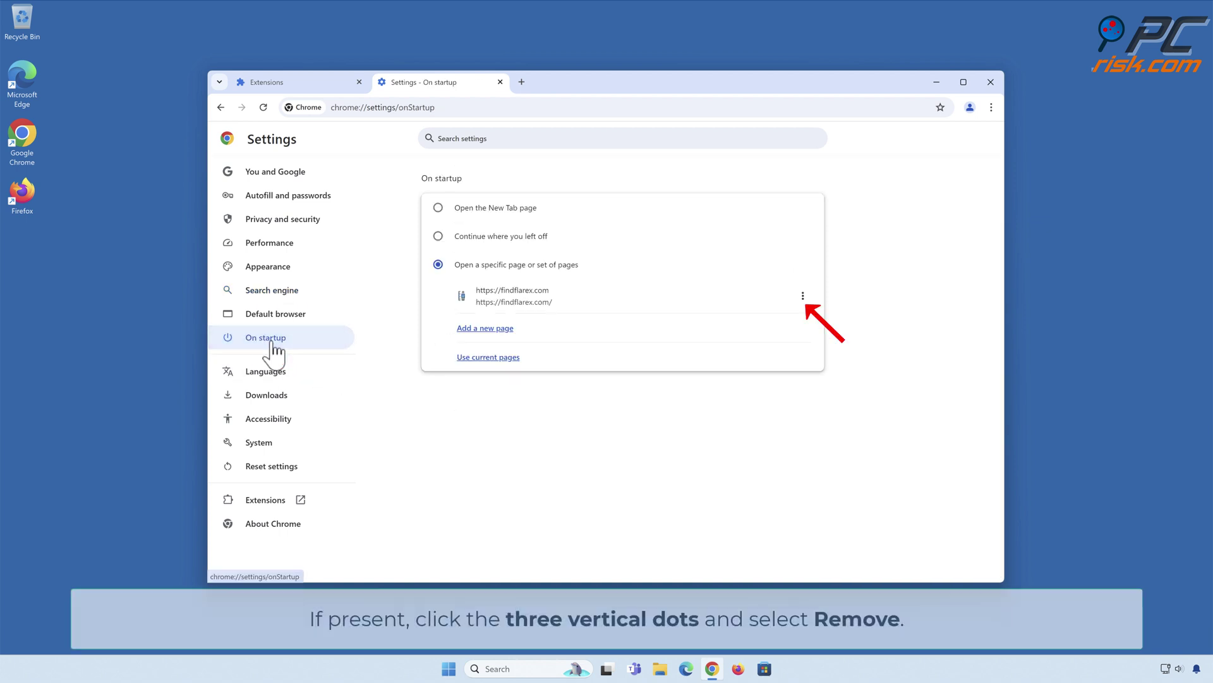
click(803, 296)
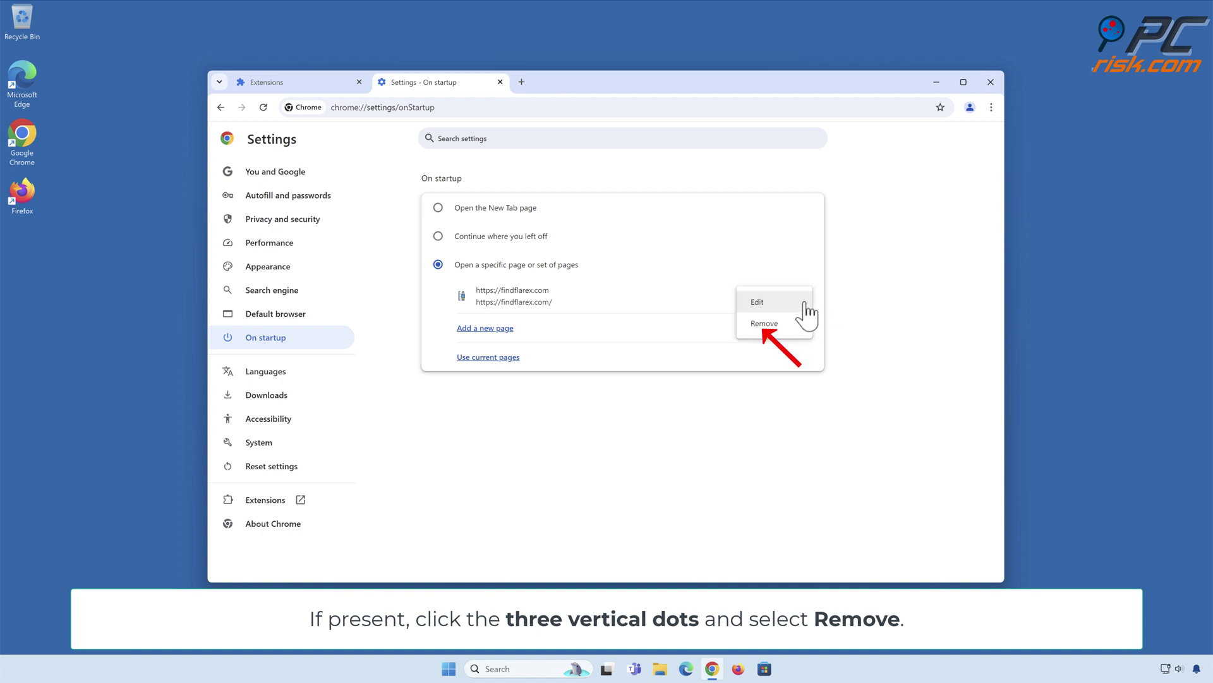
click(765, 330)
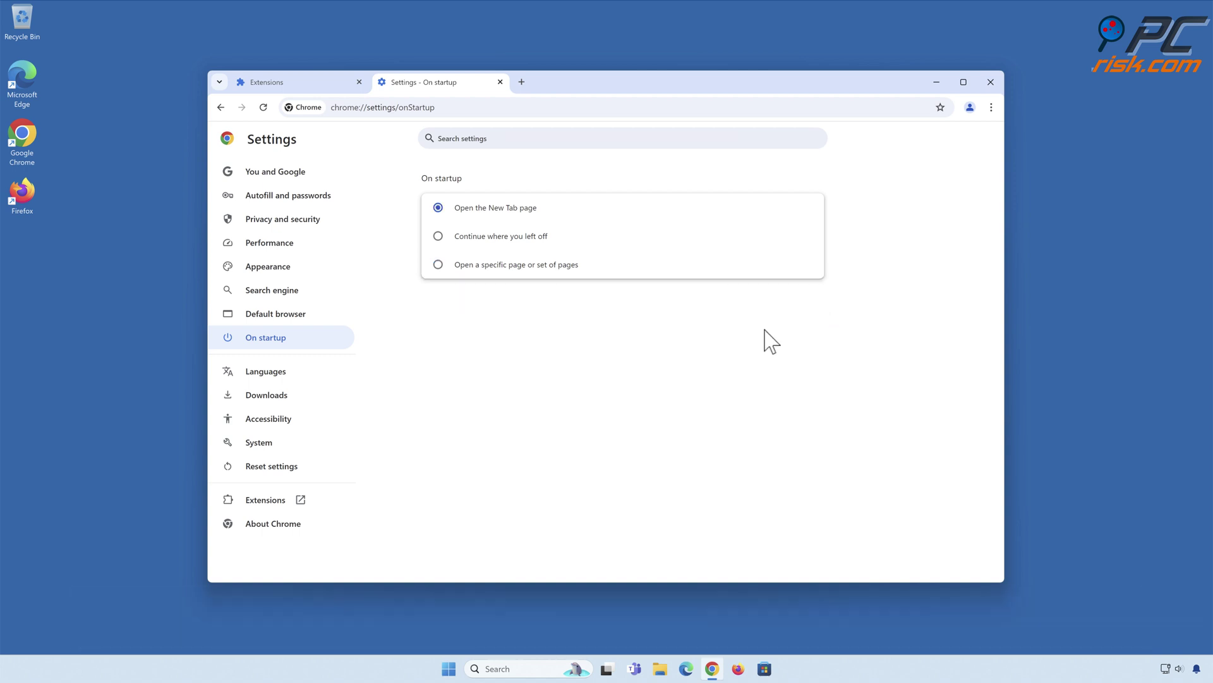
click(991, 80)
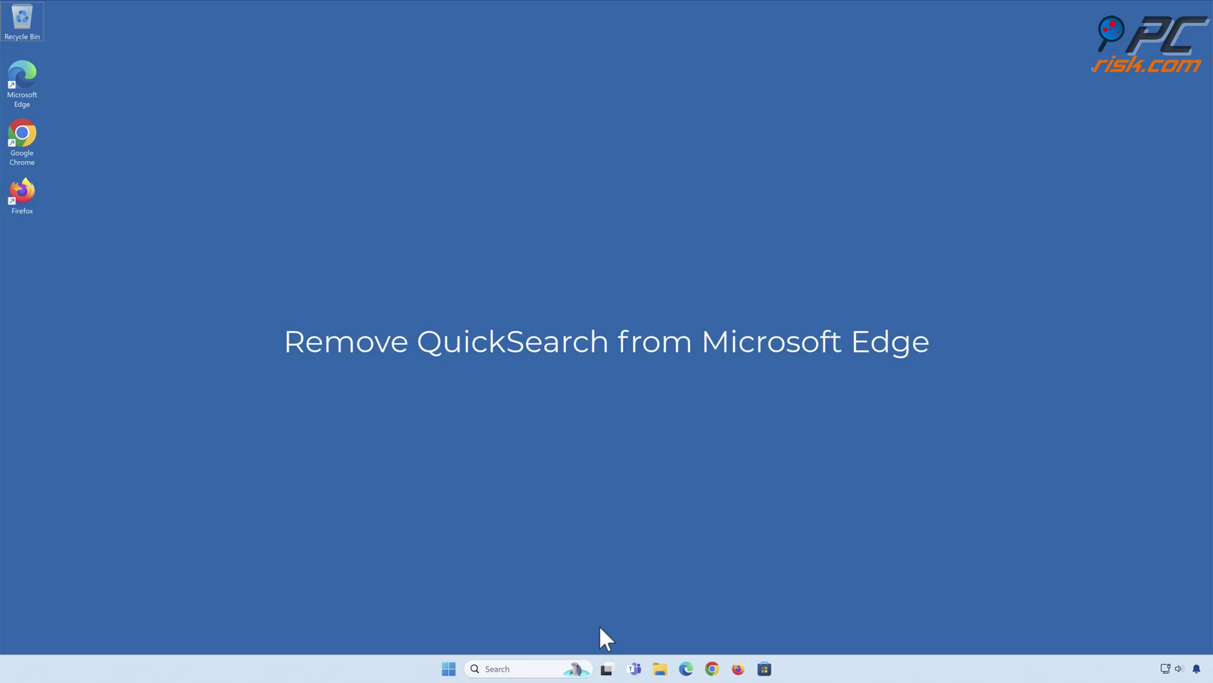
Step: Launch Edge and uninstall the QuickSearch extension, leaving only Google Docs Offline
click(687, 669)
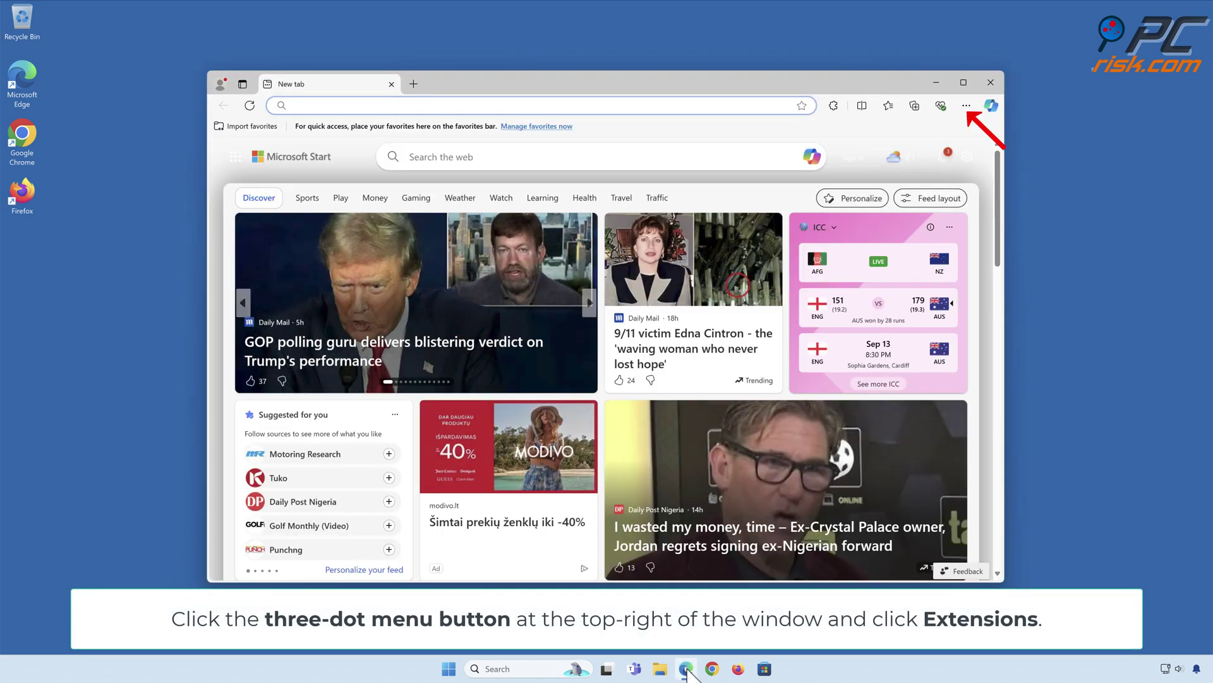
click(966, 106)
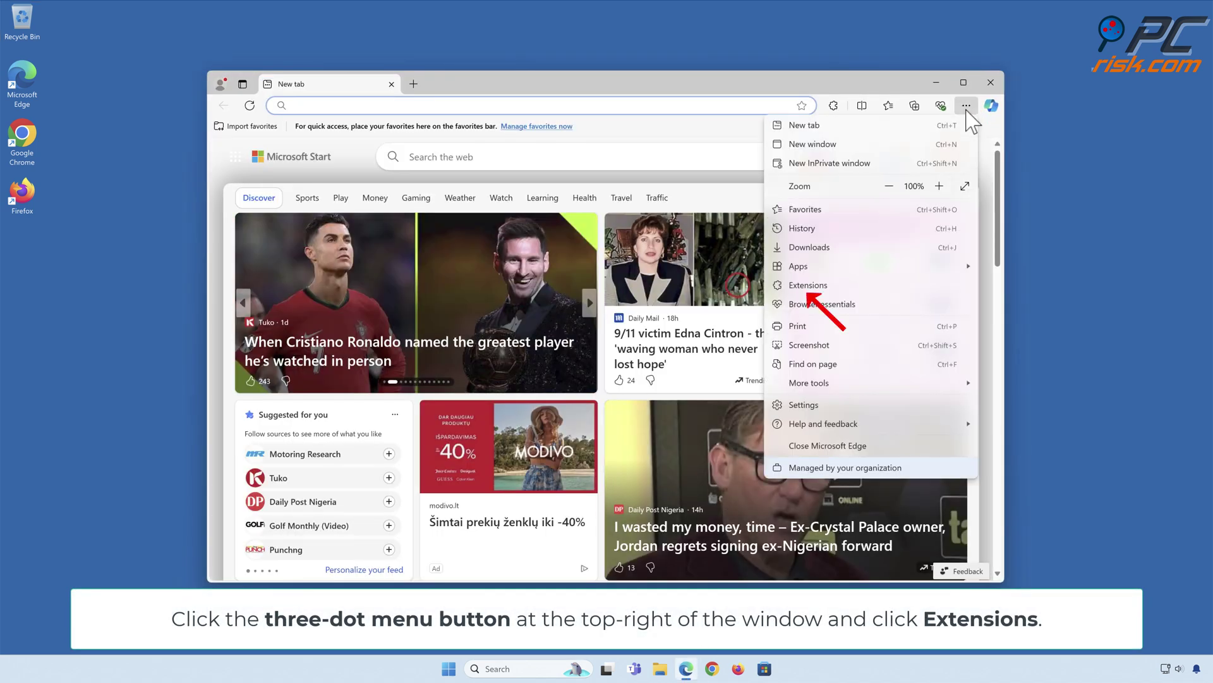
click(857, 287)
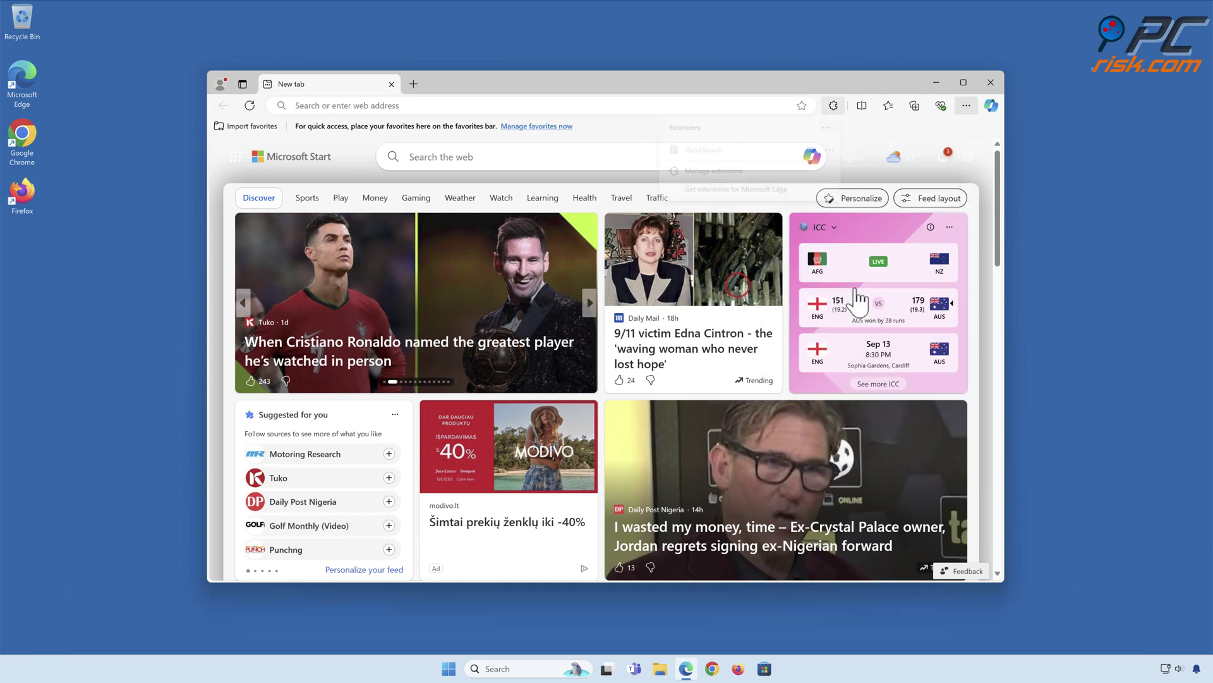
click(715, 178)
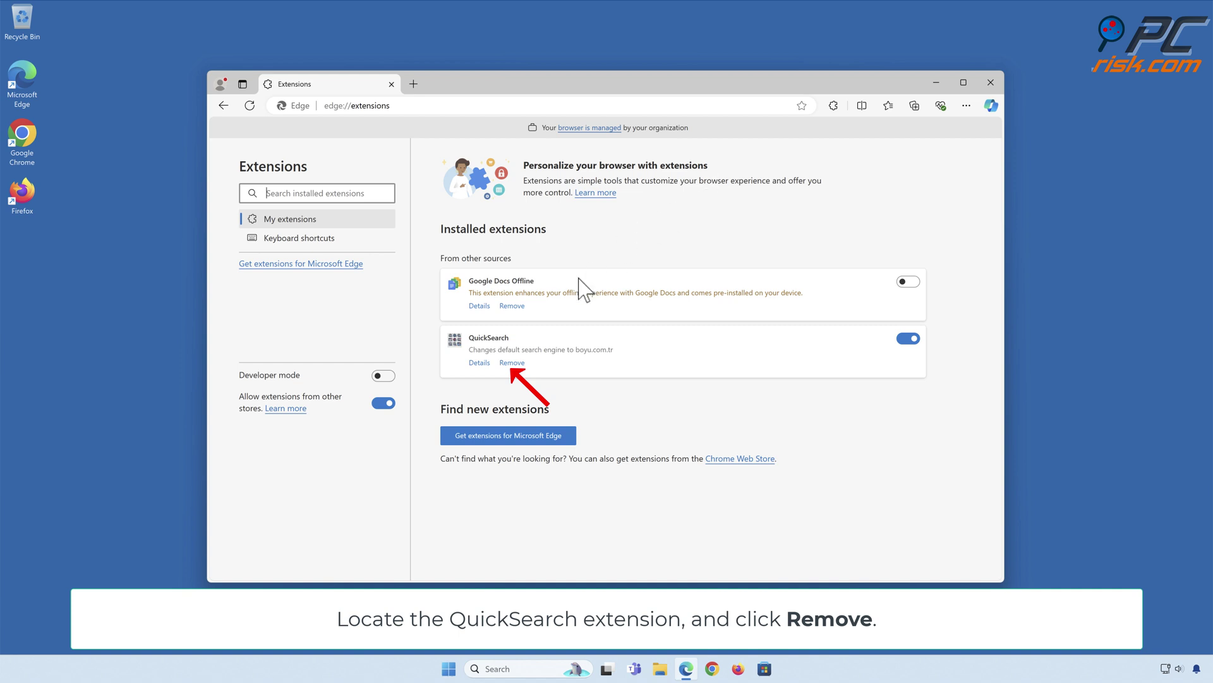
click(512, 365)
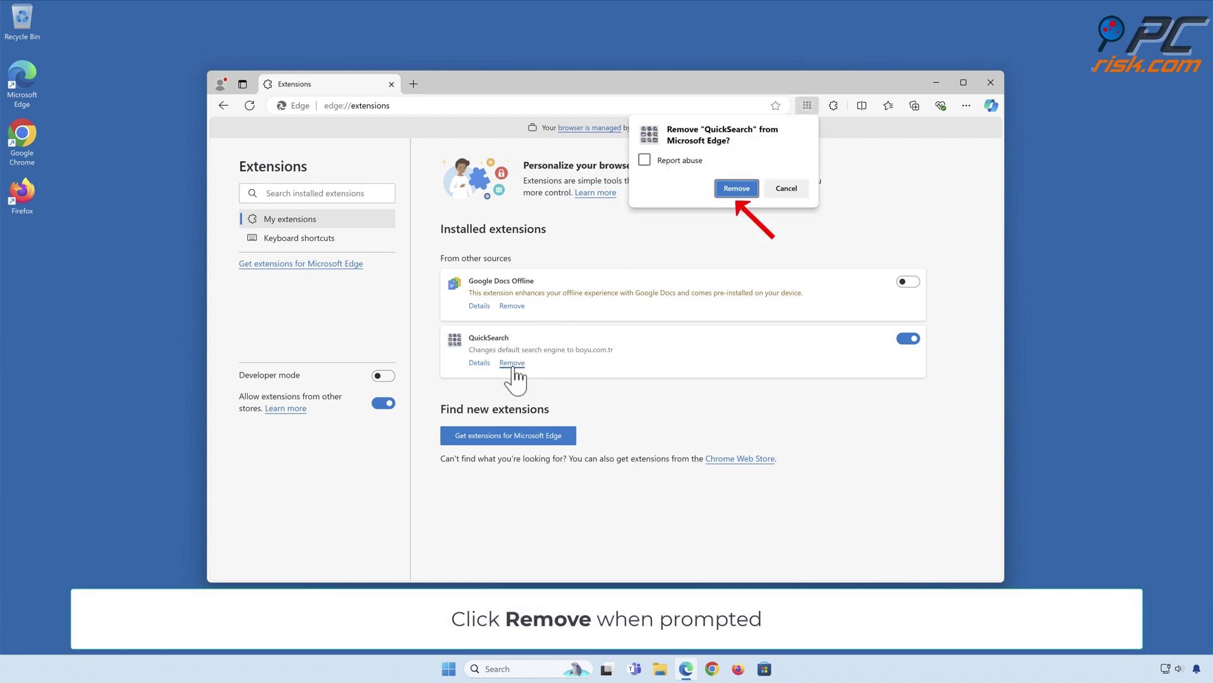
click(736, 190)
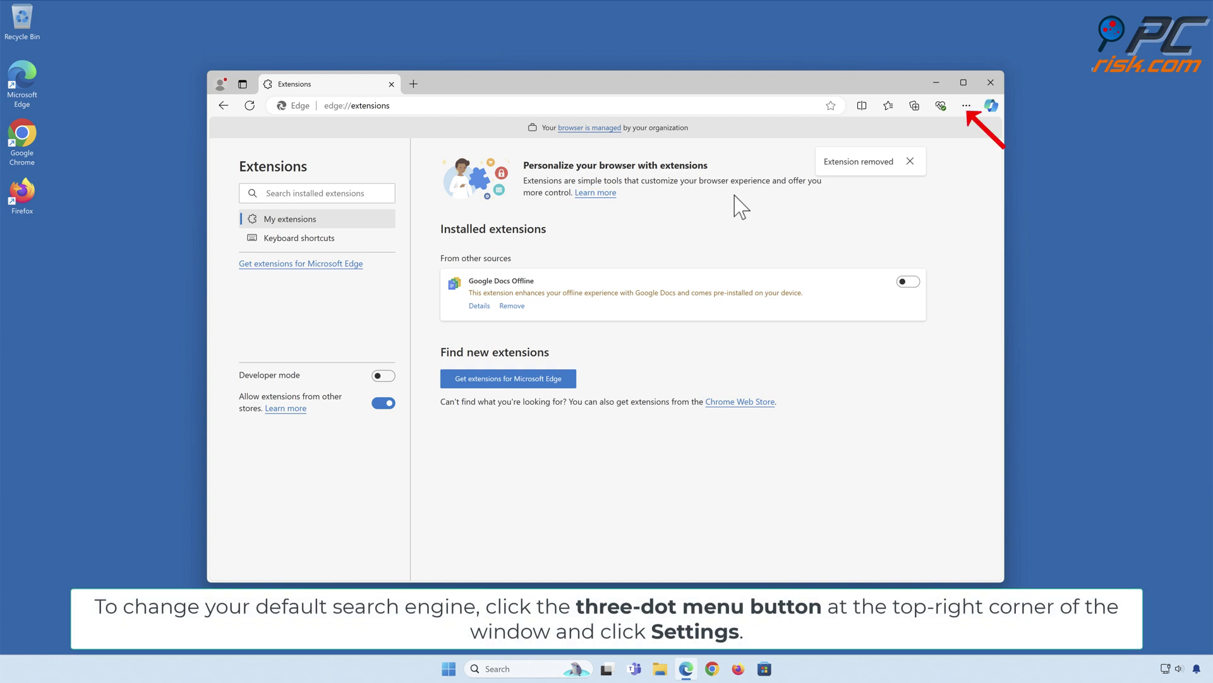
Step: In Edge's Manage search engines, set Bing as default and delete the Quest (findflarex.com) entry
click(966, 105)
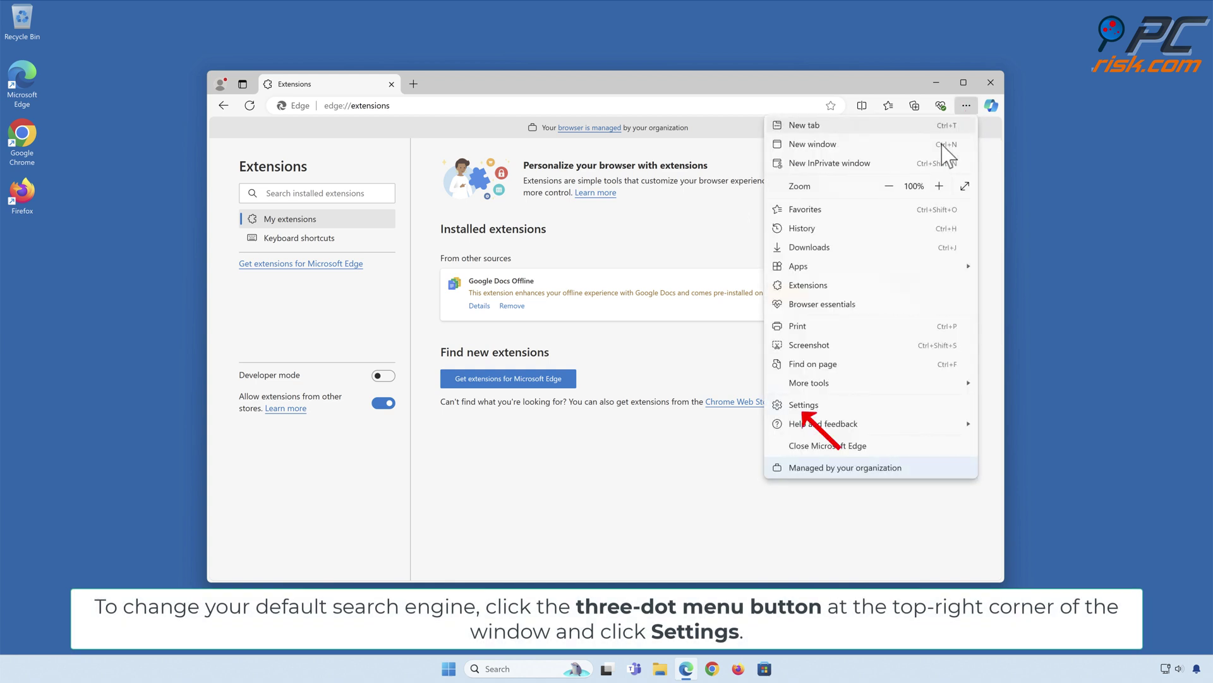
click(804, 408)
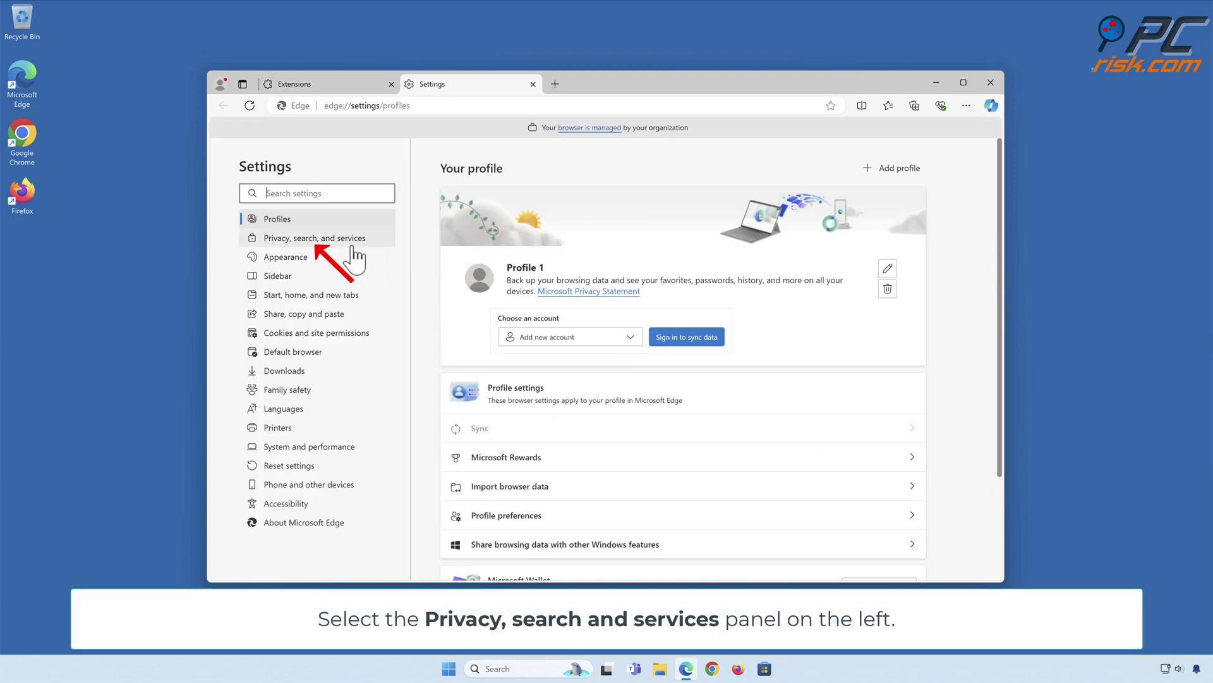
click(315, 240)
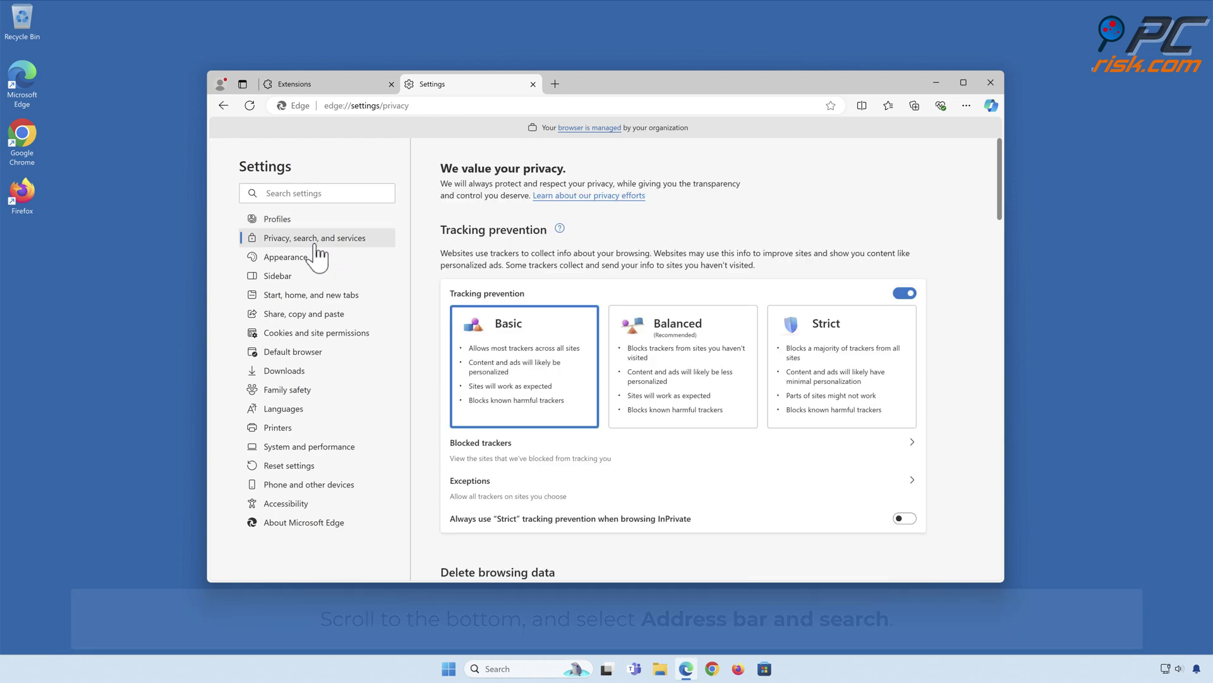
scroll(935, 248, down, 20)
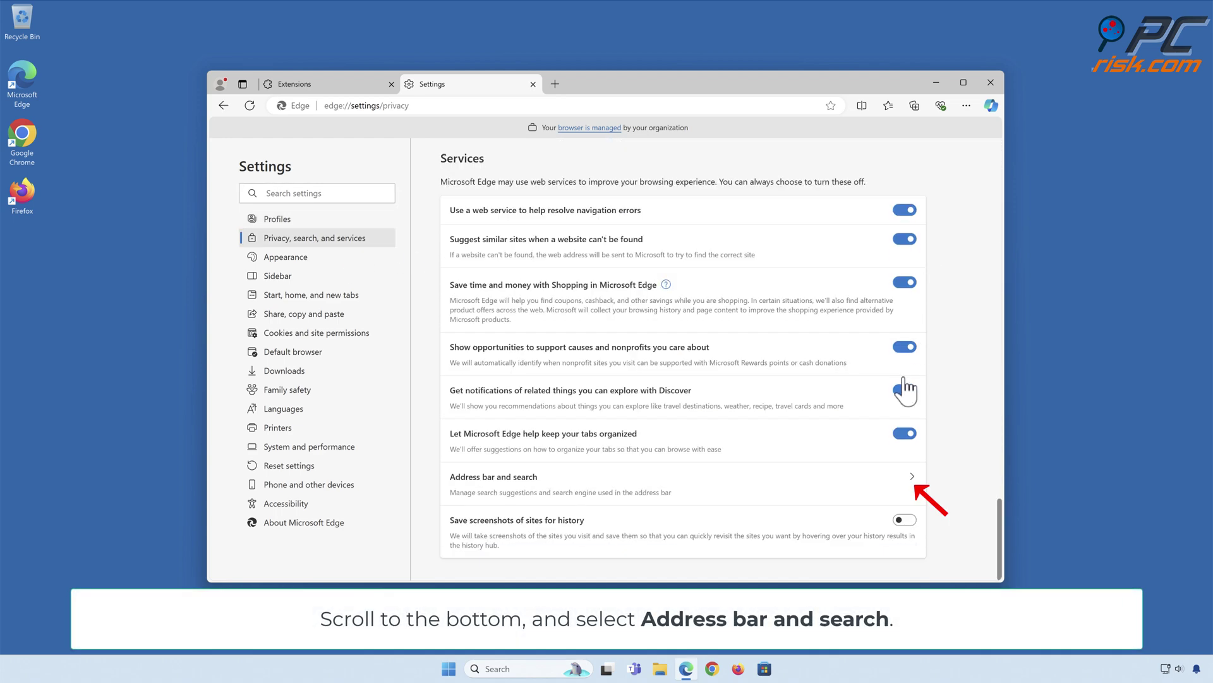
click(857, 488)
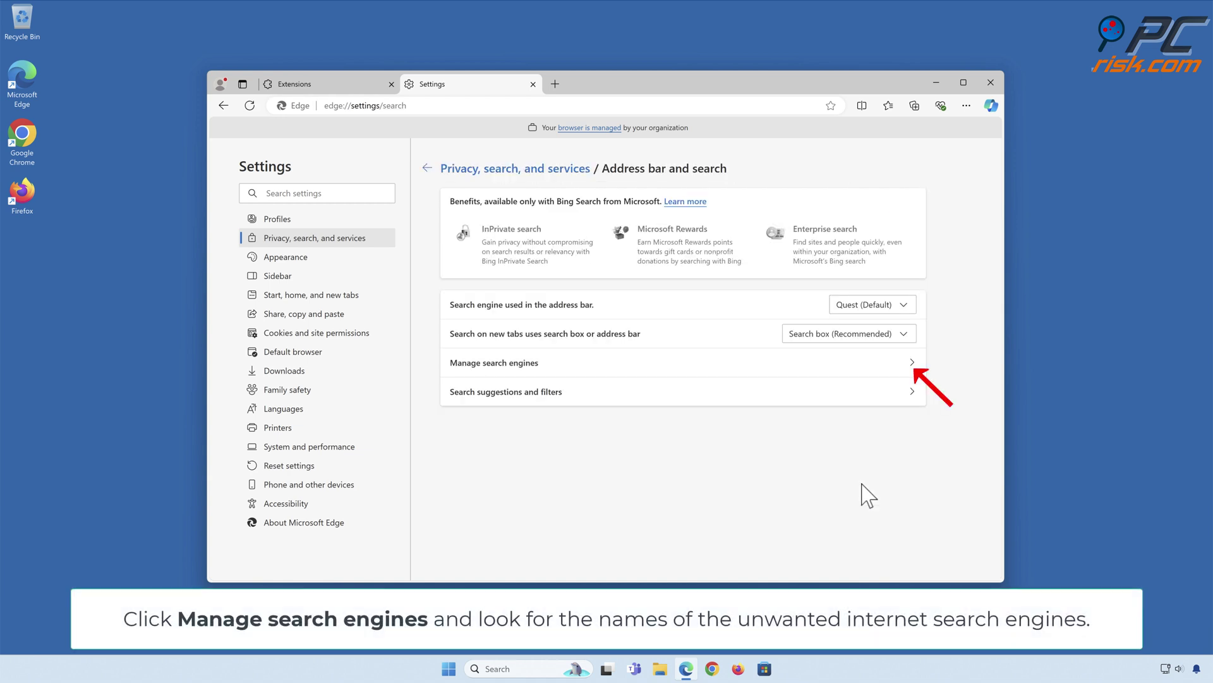
click(851, 362)
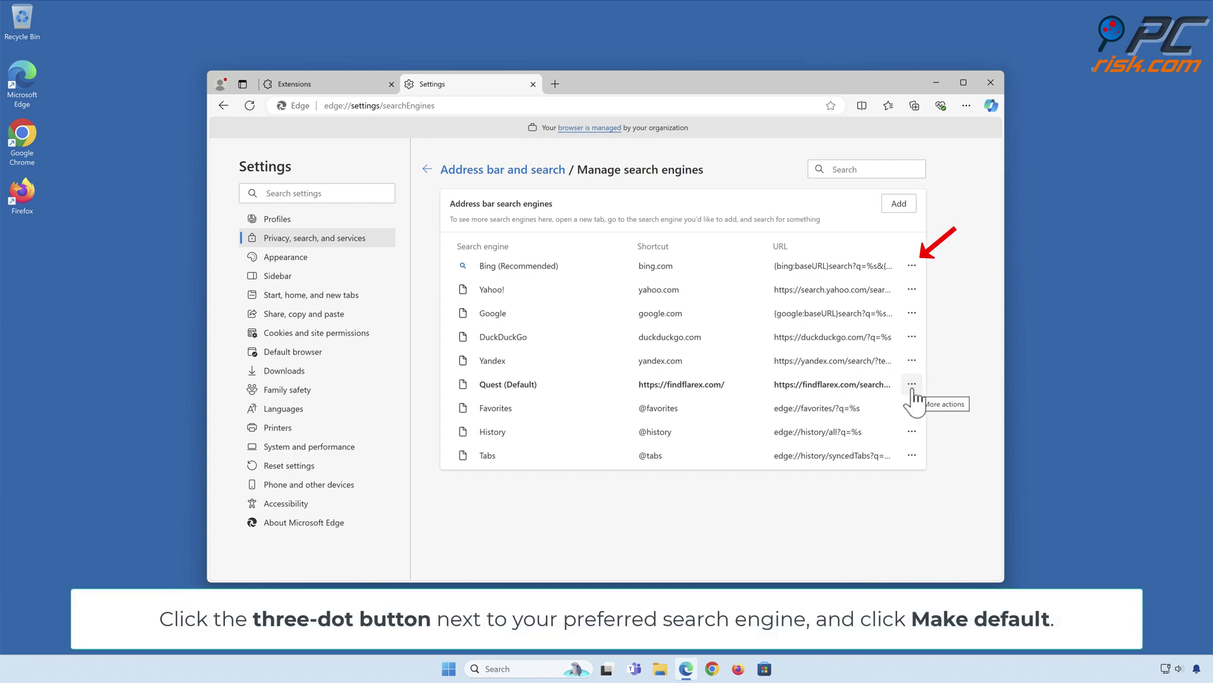
click(914, 269)
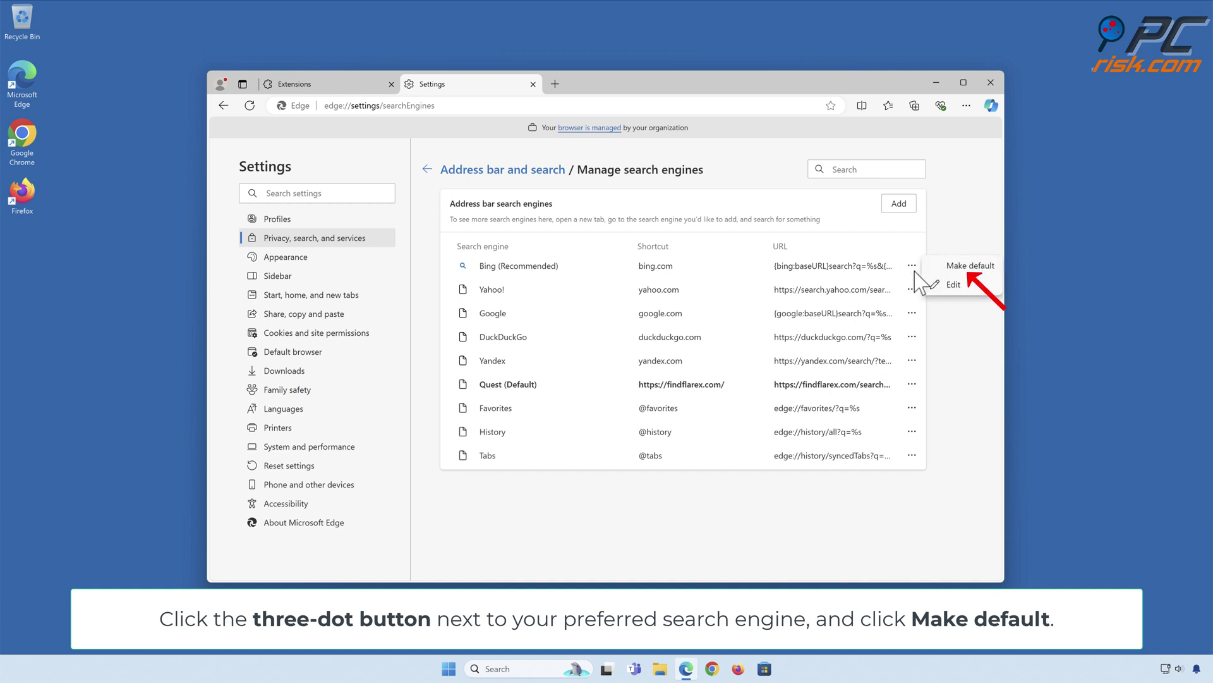
click(971, 266)
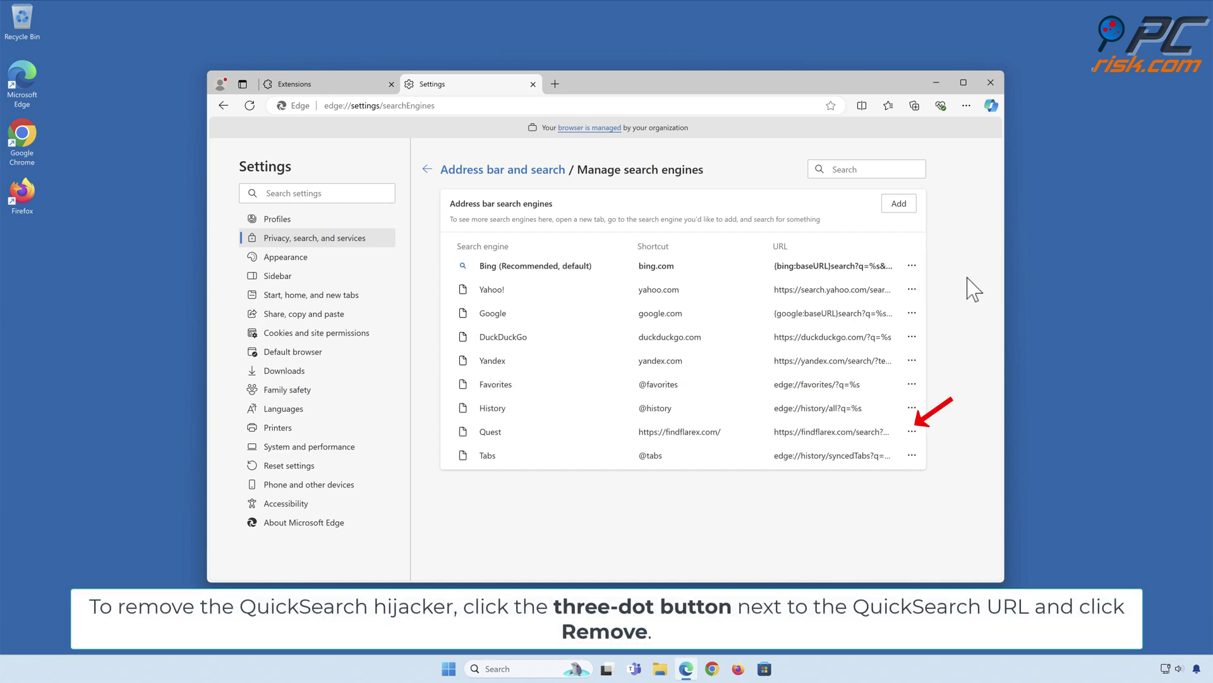
click(914, 436)
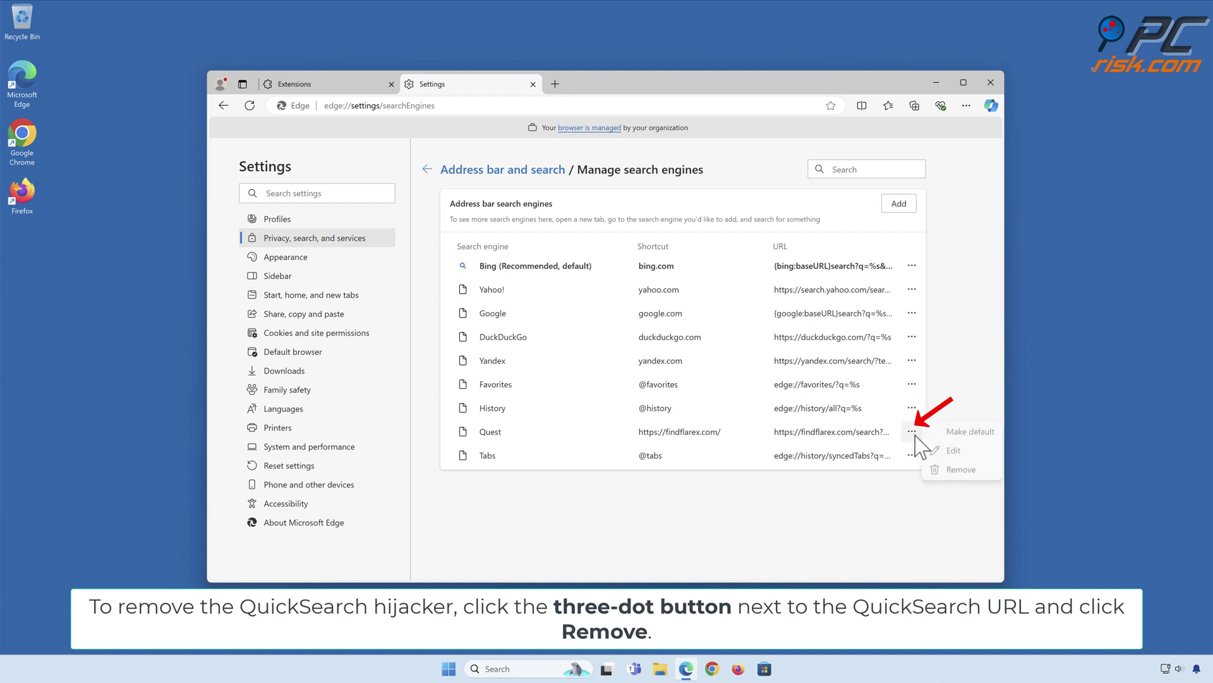
click(962, 475)
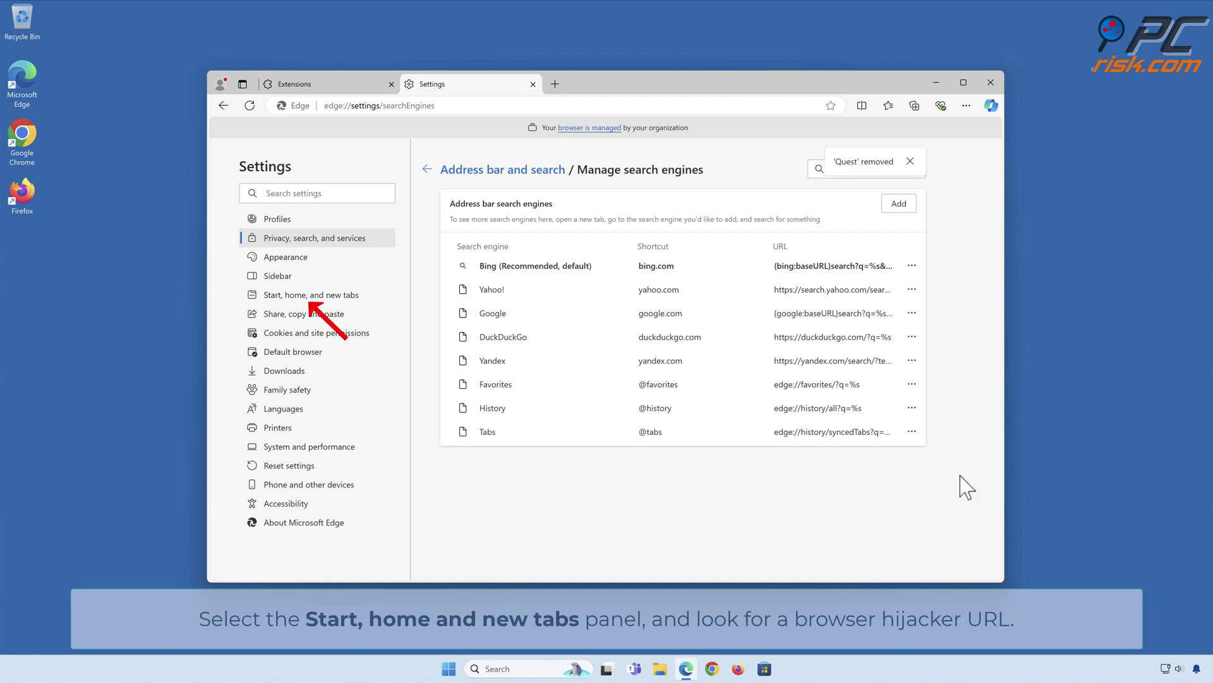
Step: Delete Edge's findflarex.com startup page so it opens the new tab page, then close Edge
click(307, 301)
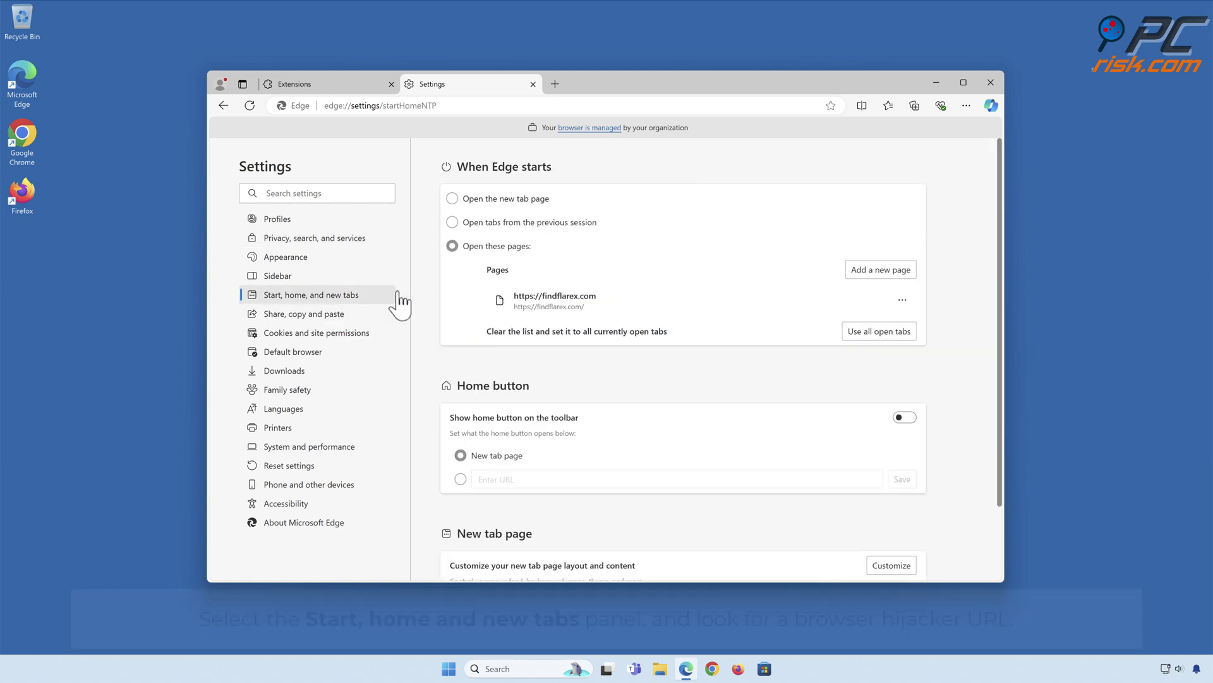
click(902, 301)
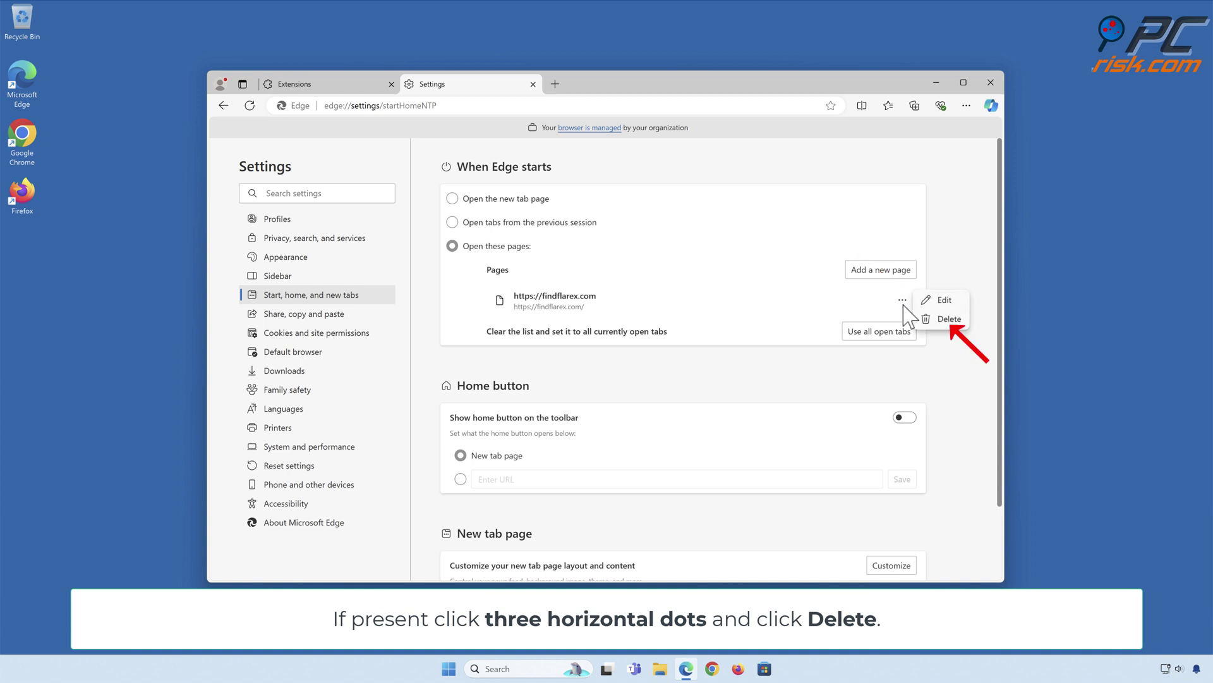
click(948, 319)
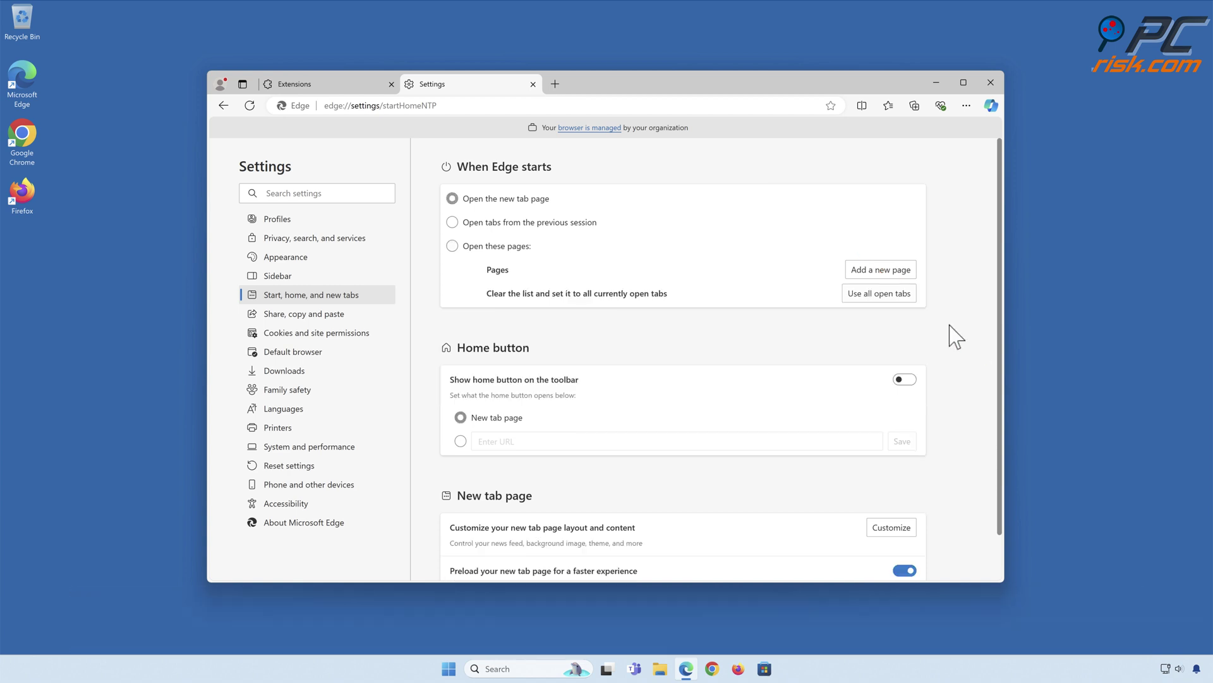
click(991, 82)
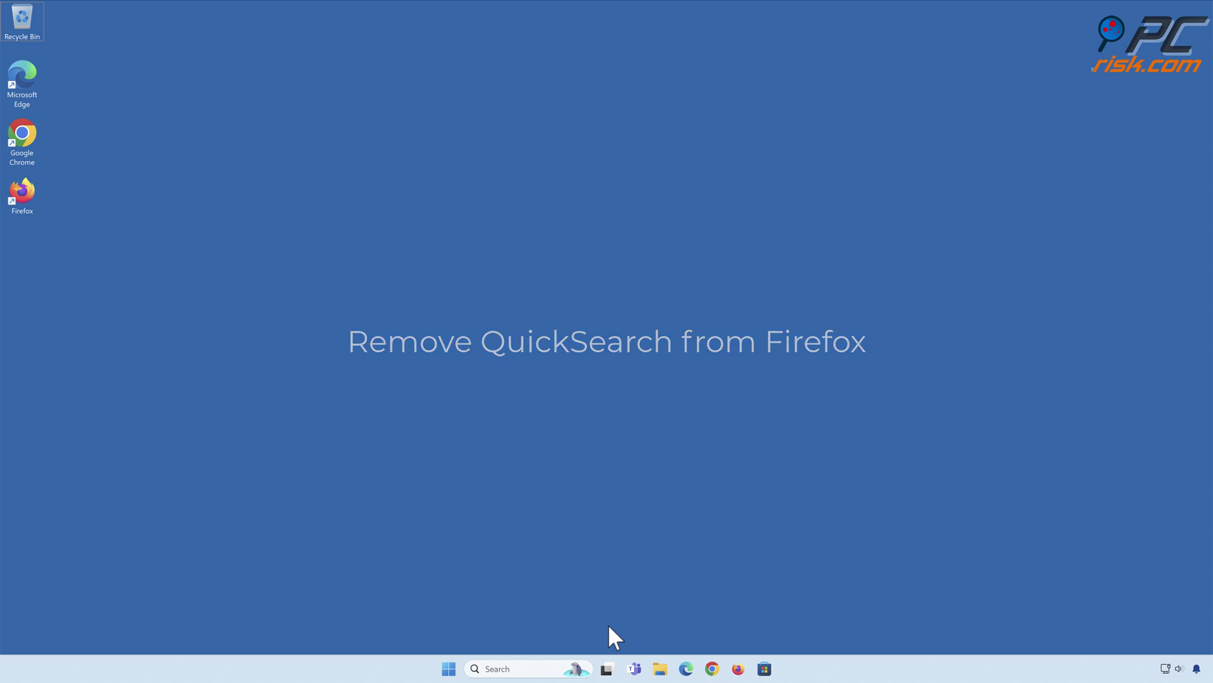
Step: Launch Firefox and remove the Safe Browsing extension in the Add-ons Manager
click(737, 668)
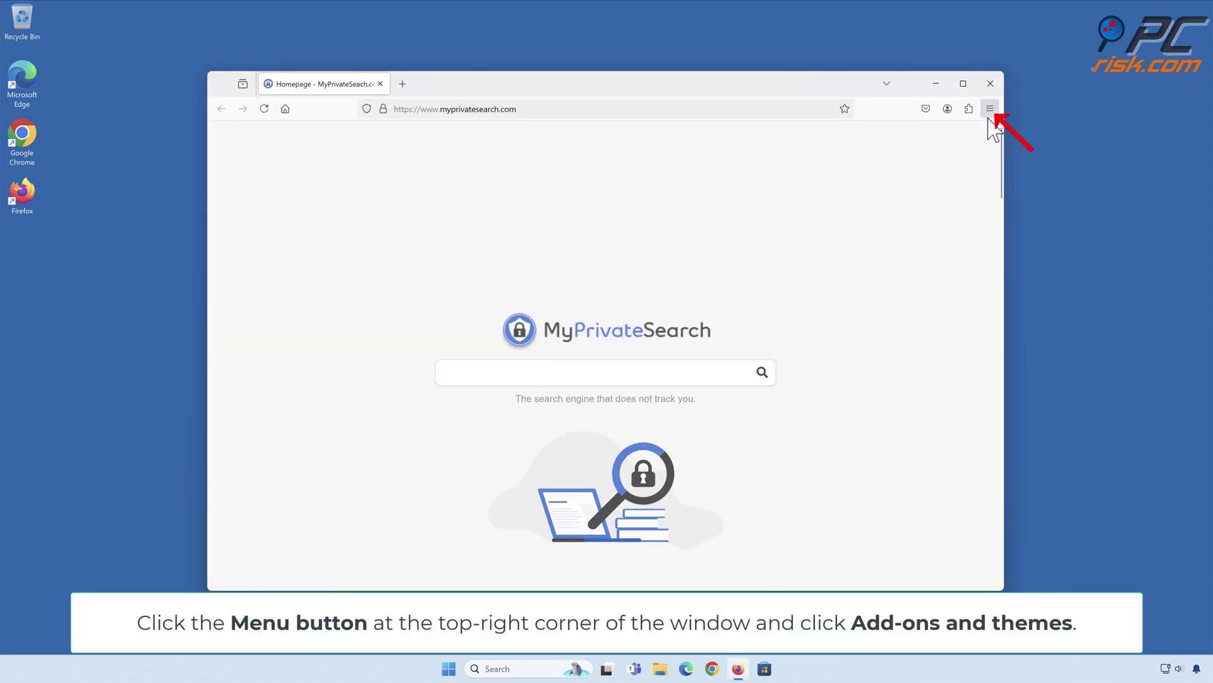
click(990, 109)
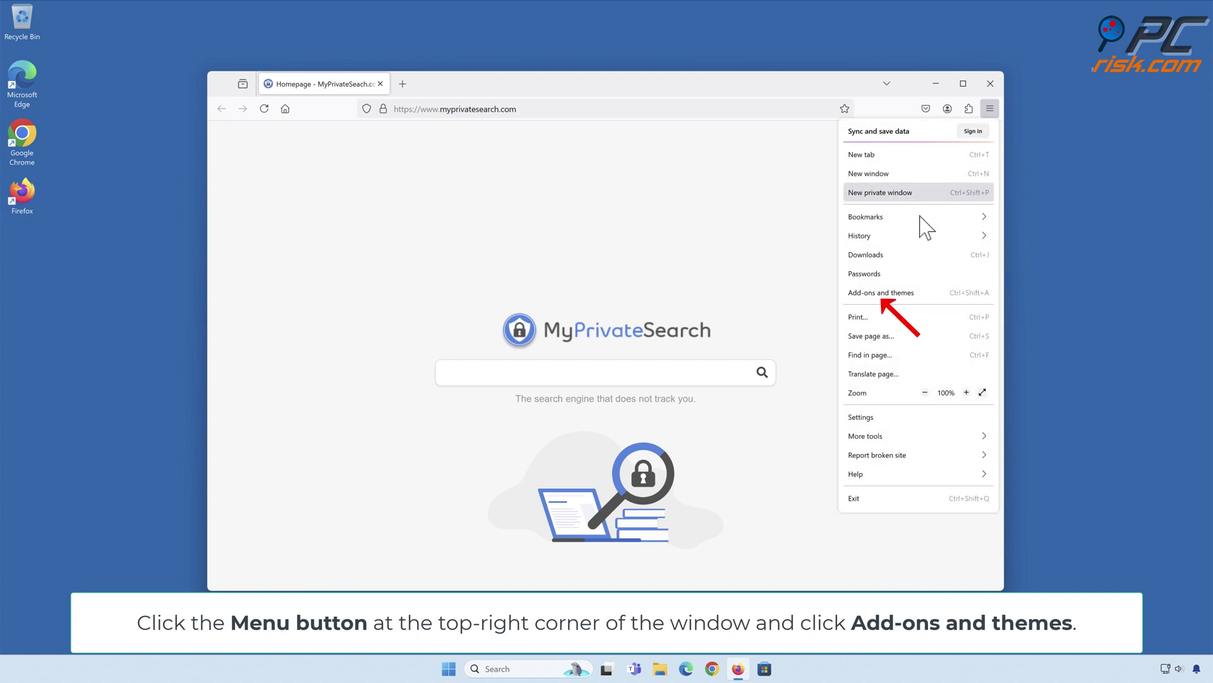
click(883, 295)
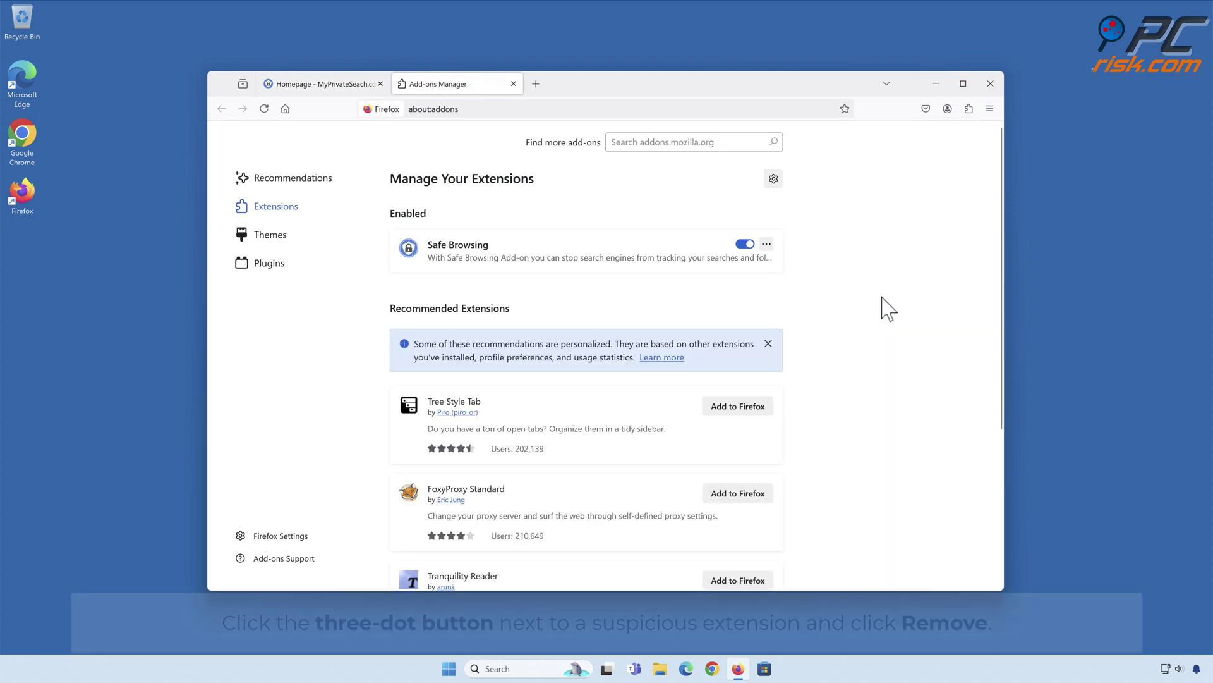
click(767, 245)
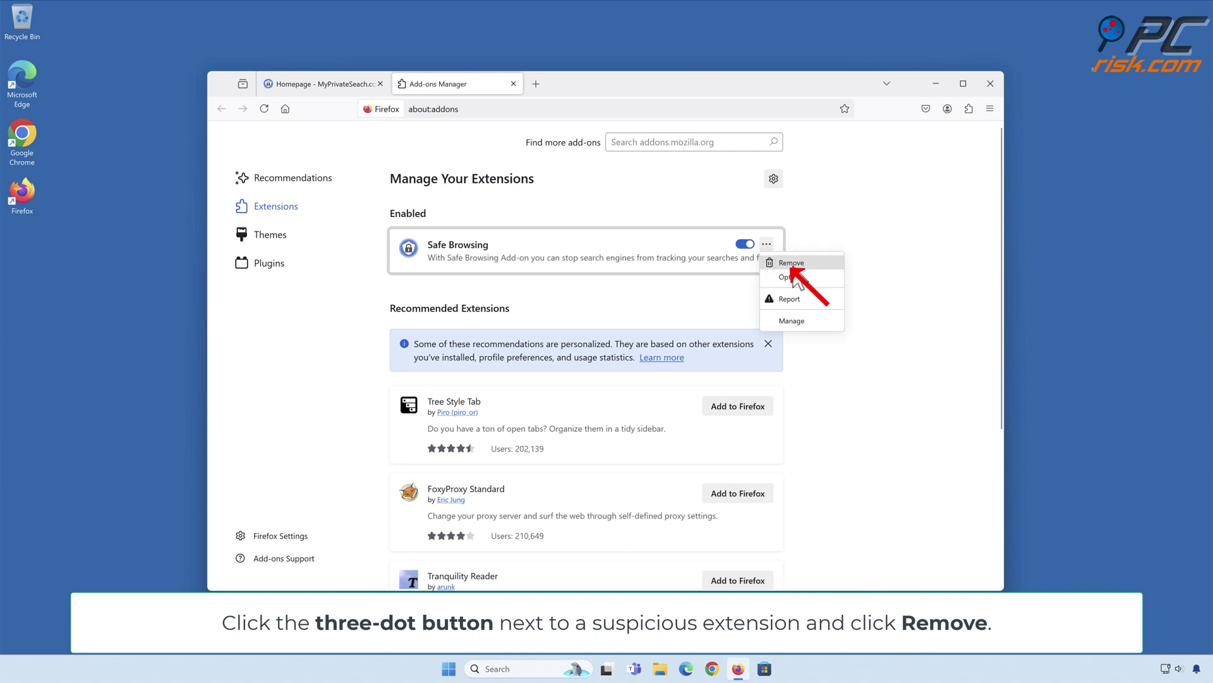
click(790, 264)
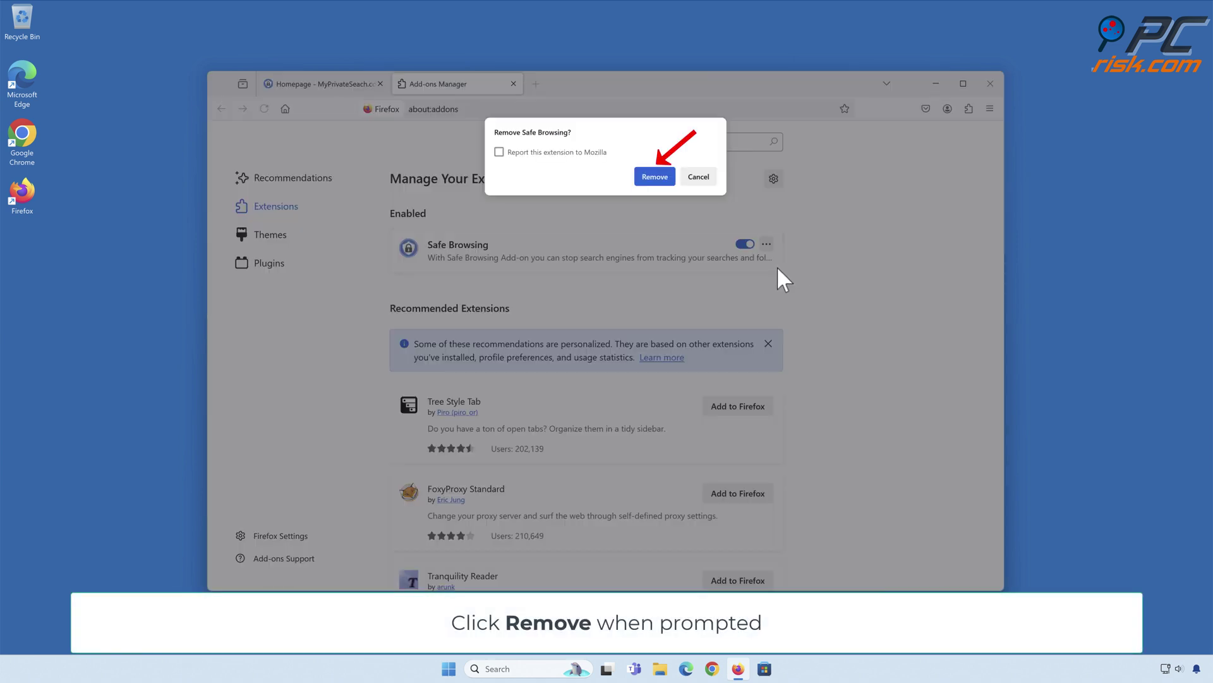
click(656, 181)
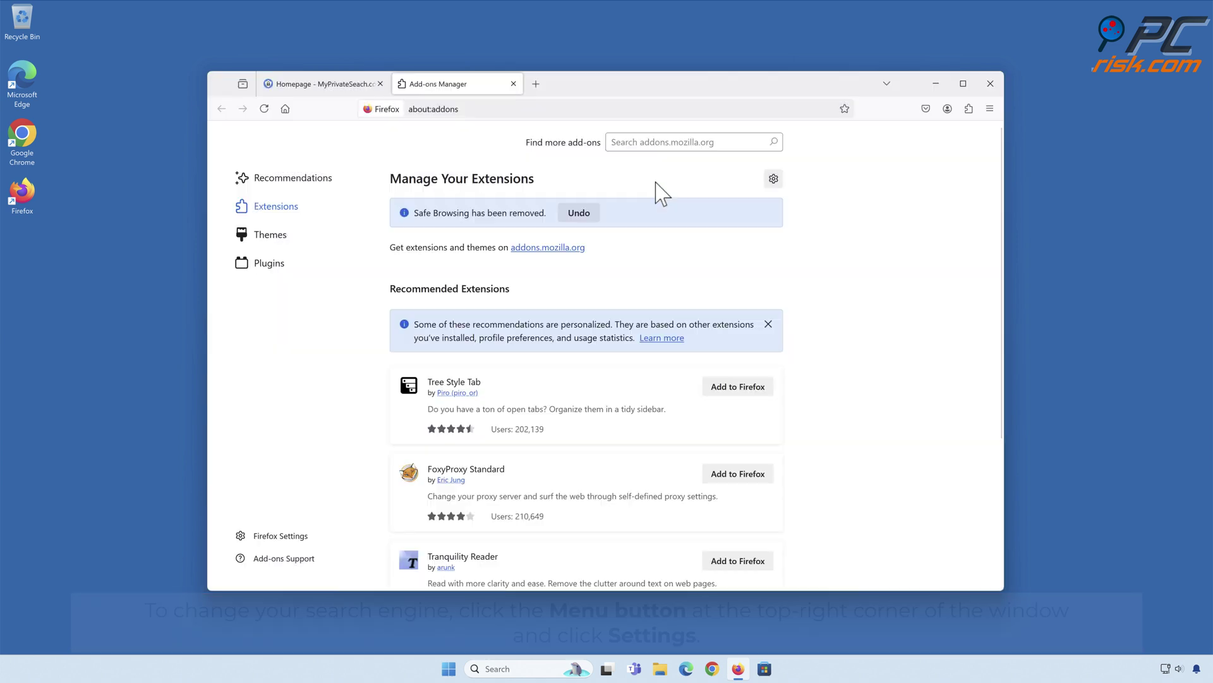
click(990, 109)
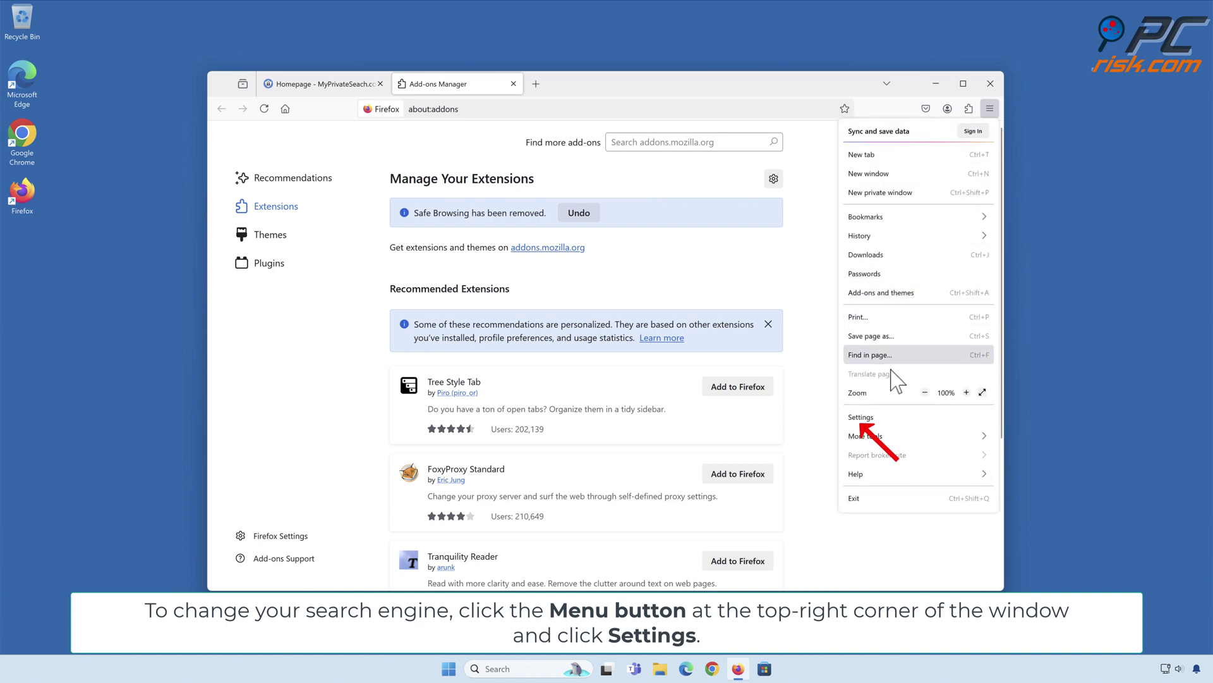
Step: Choose Google as Firefox's default search engine
click(861, 419)
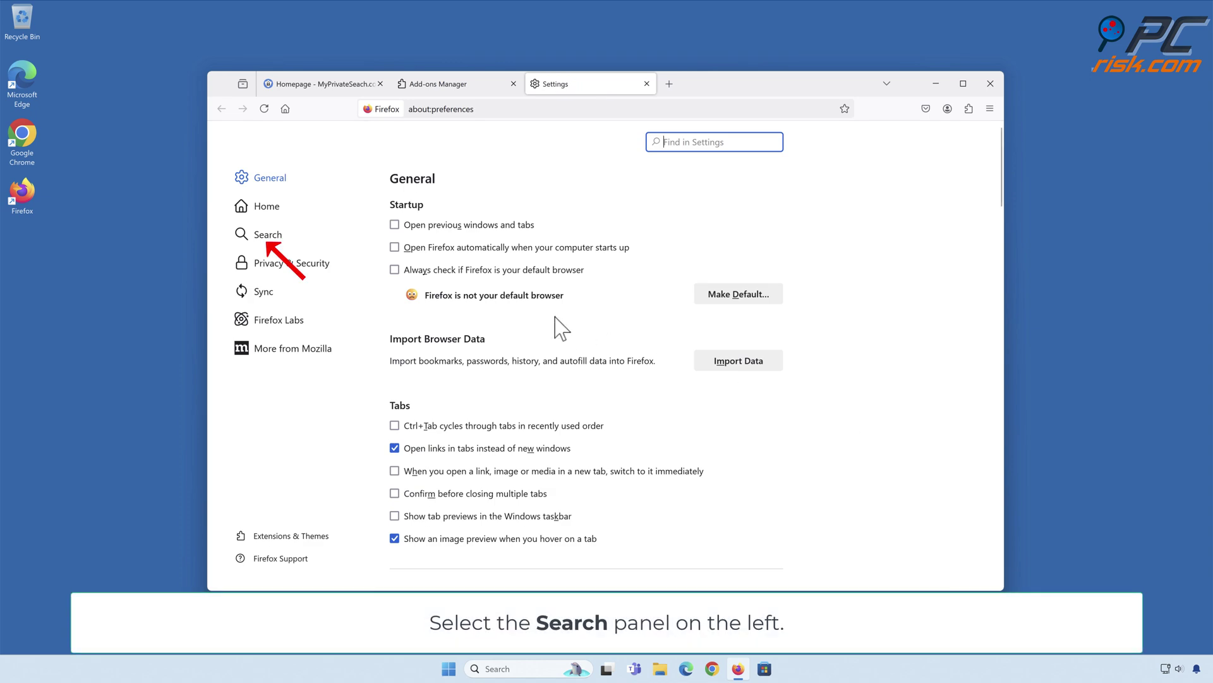
click(268, 239)
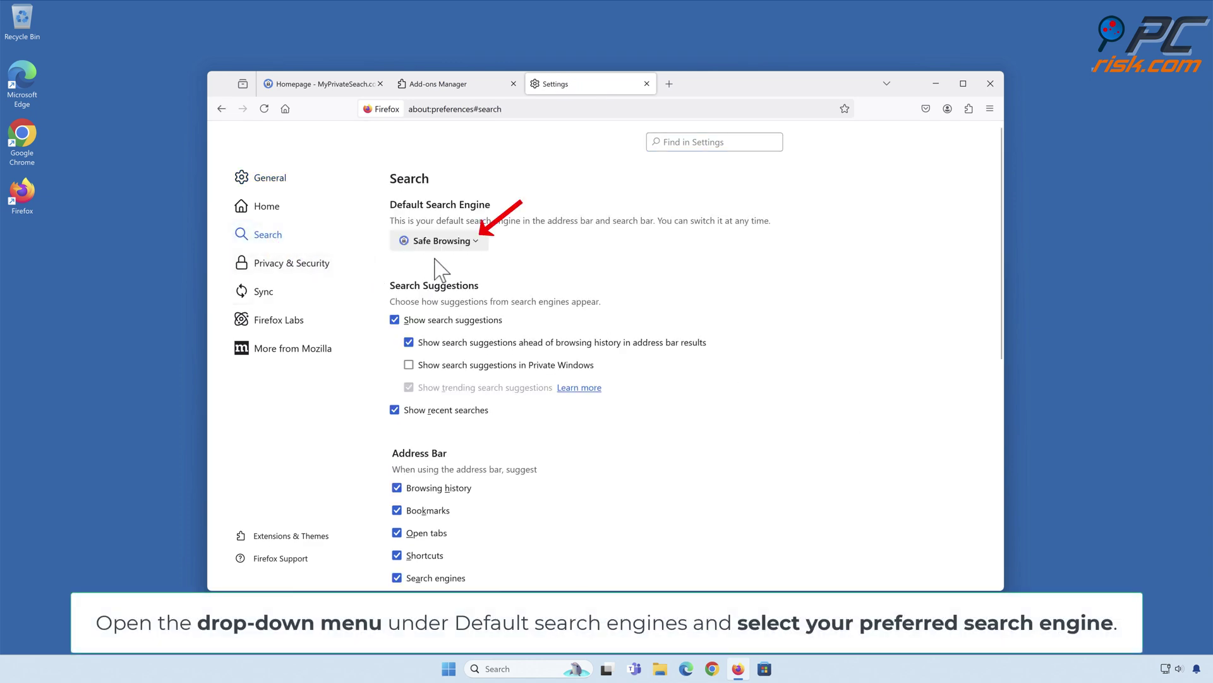
click(477, 246)
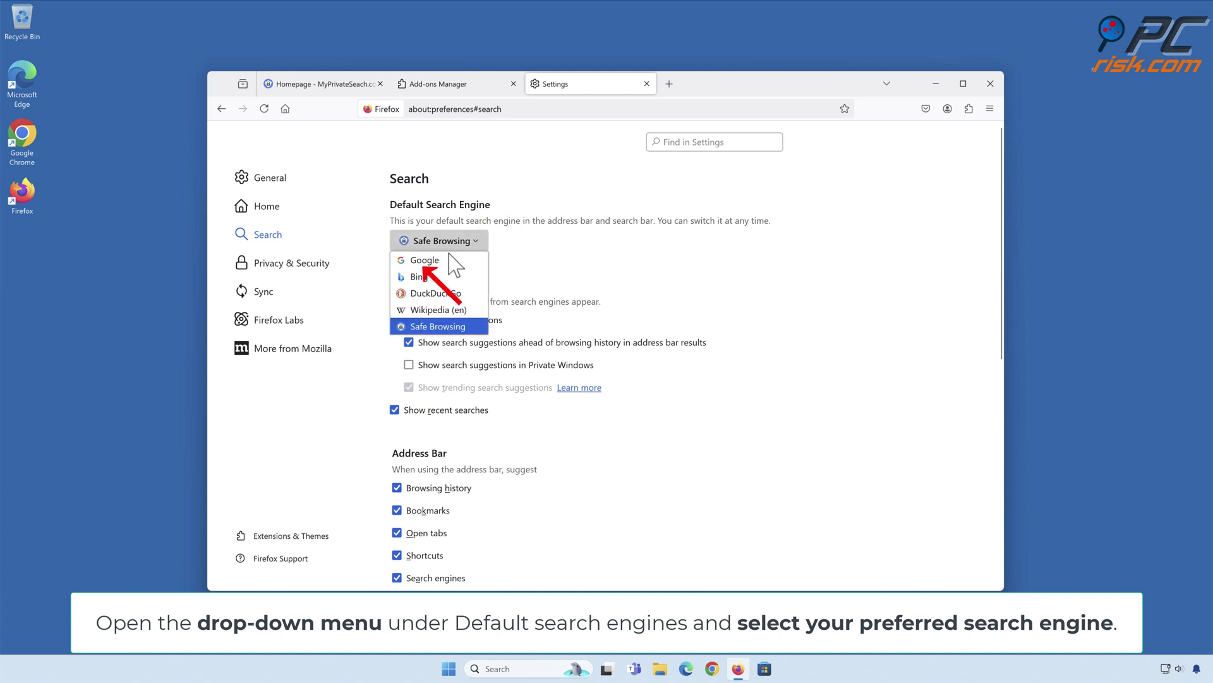
click(425, 263)
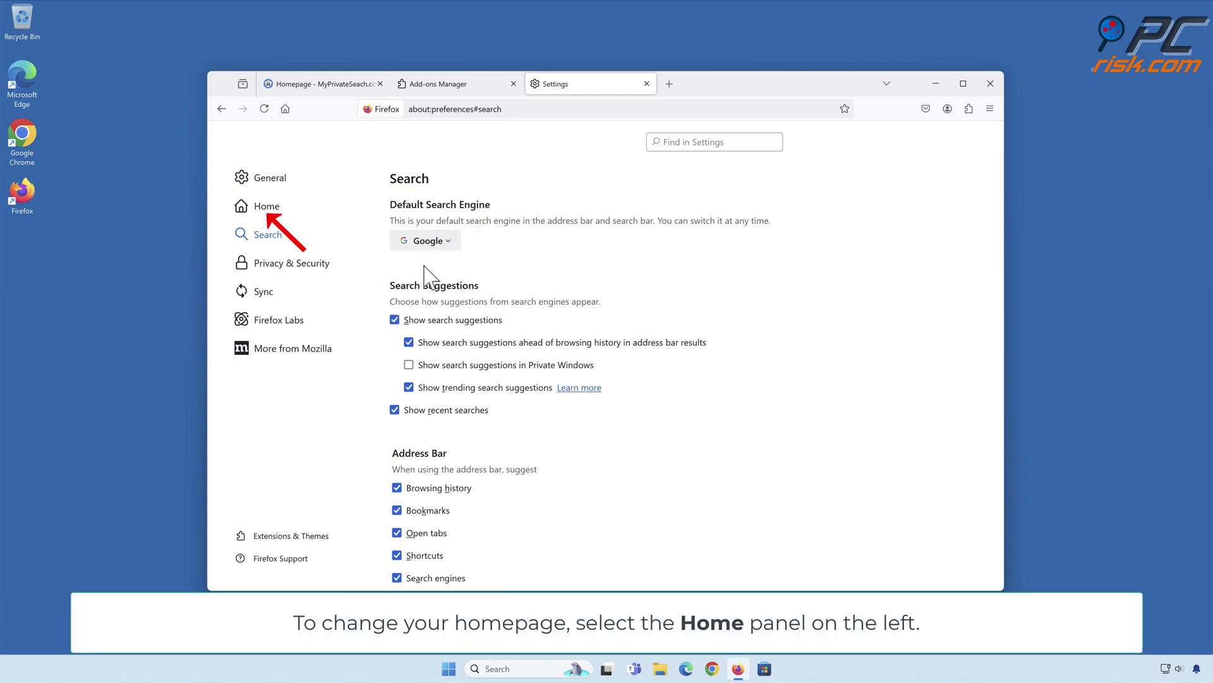
Step: Reset the Firefox homepage to Firefox Home (Default) and close the browser
click(268, 211)
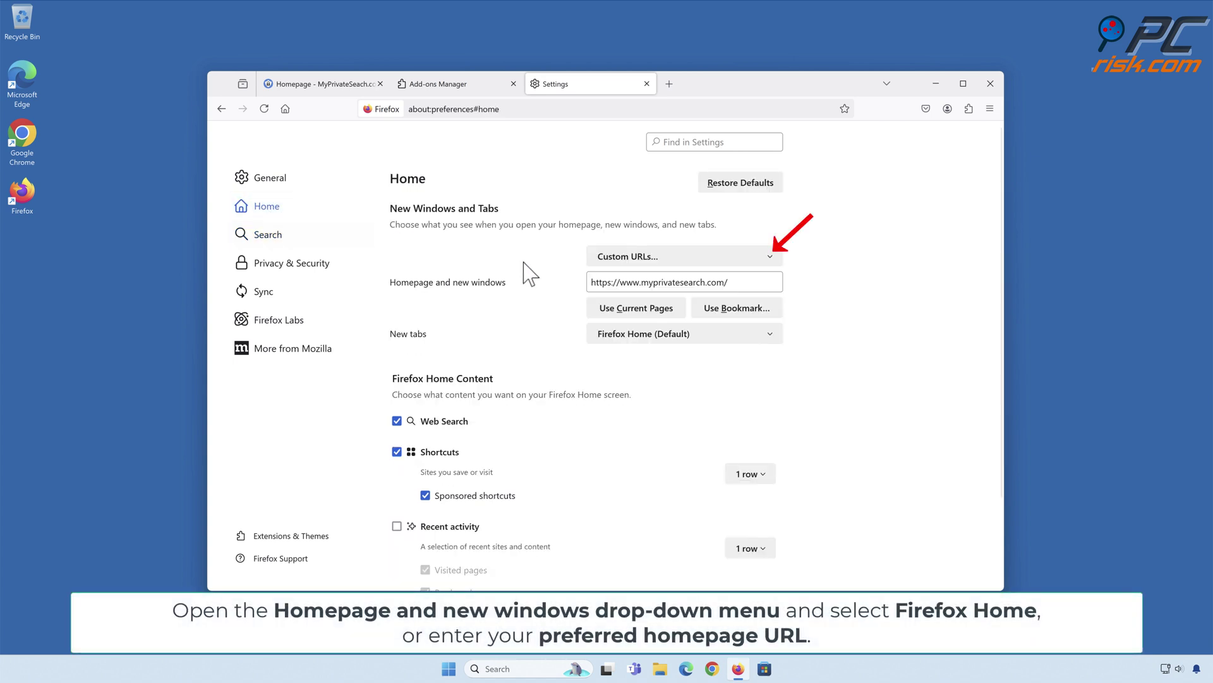
click(771, 259)
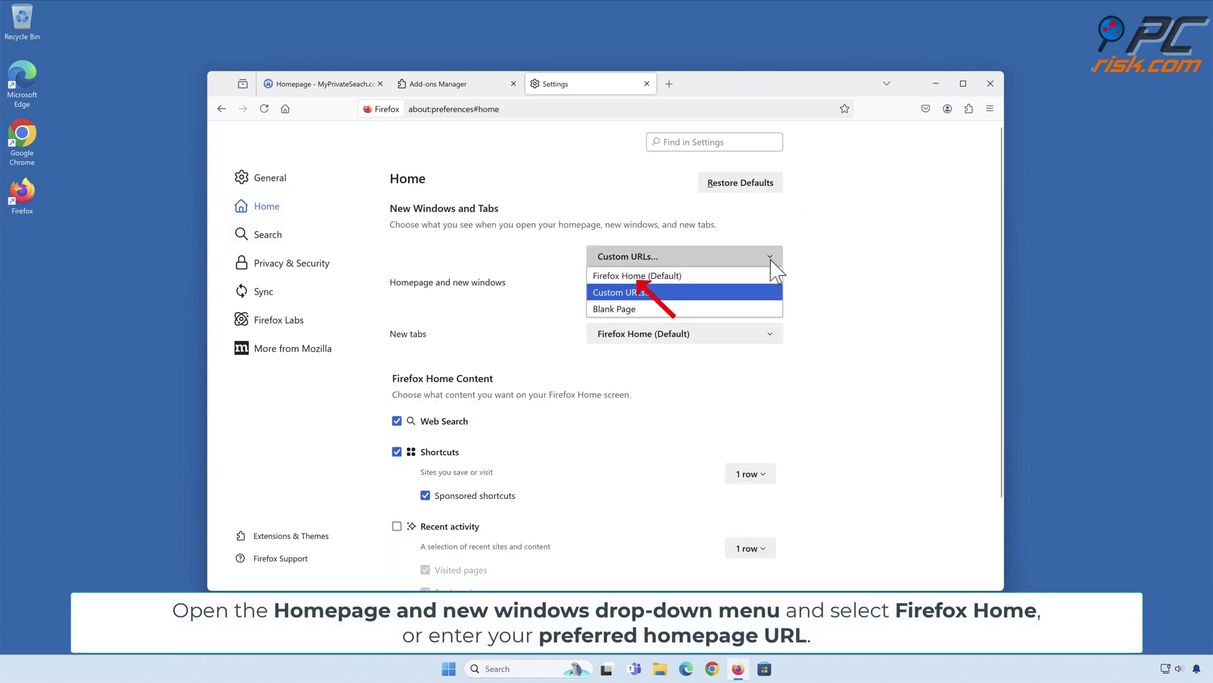
click(645, 277)
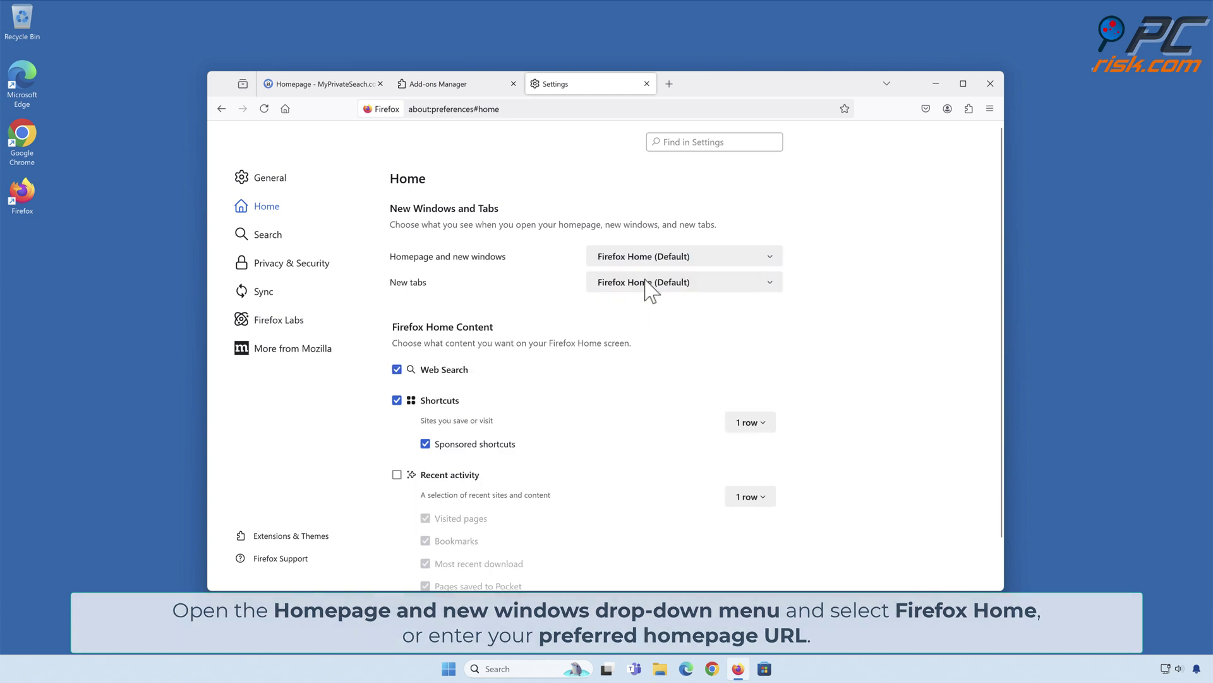
click(986, 89)
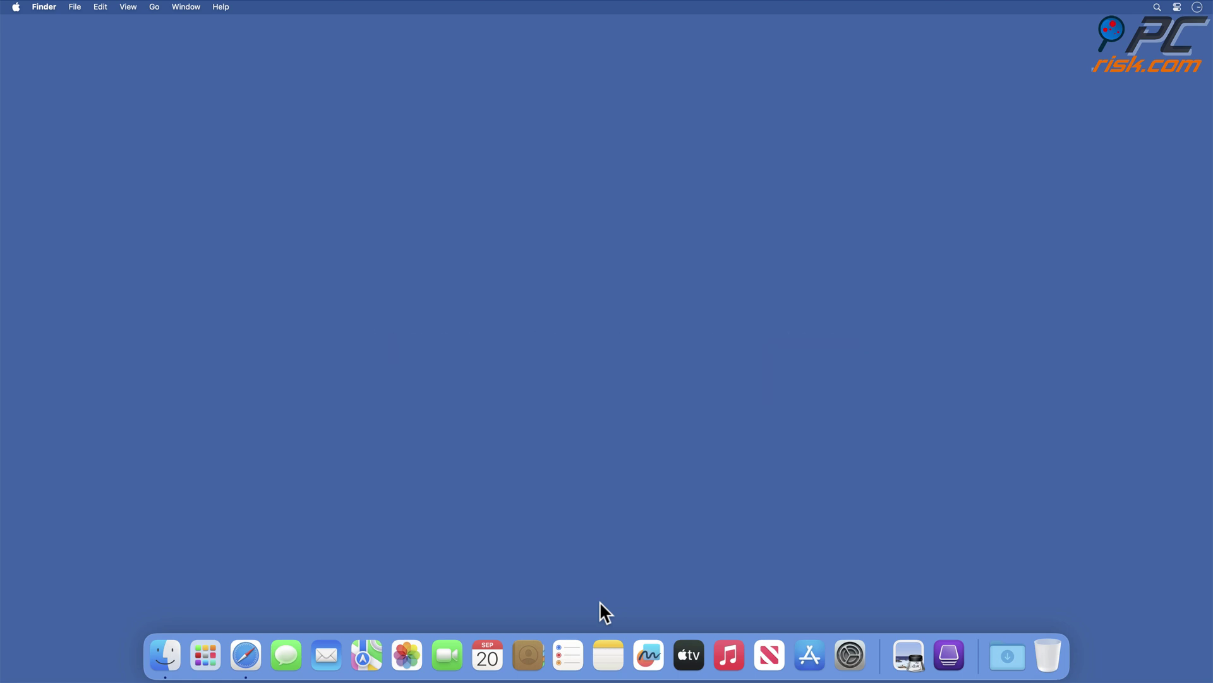
Step: In Safari's Extensions settings, try uninstalling AssessmentBranded, which requires removing its application instead
click(246, 658)
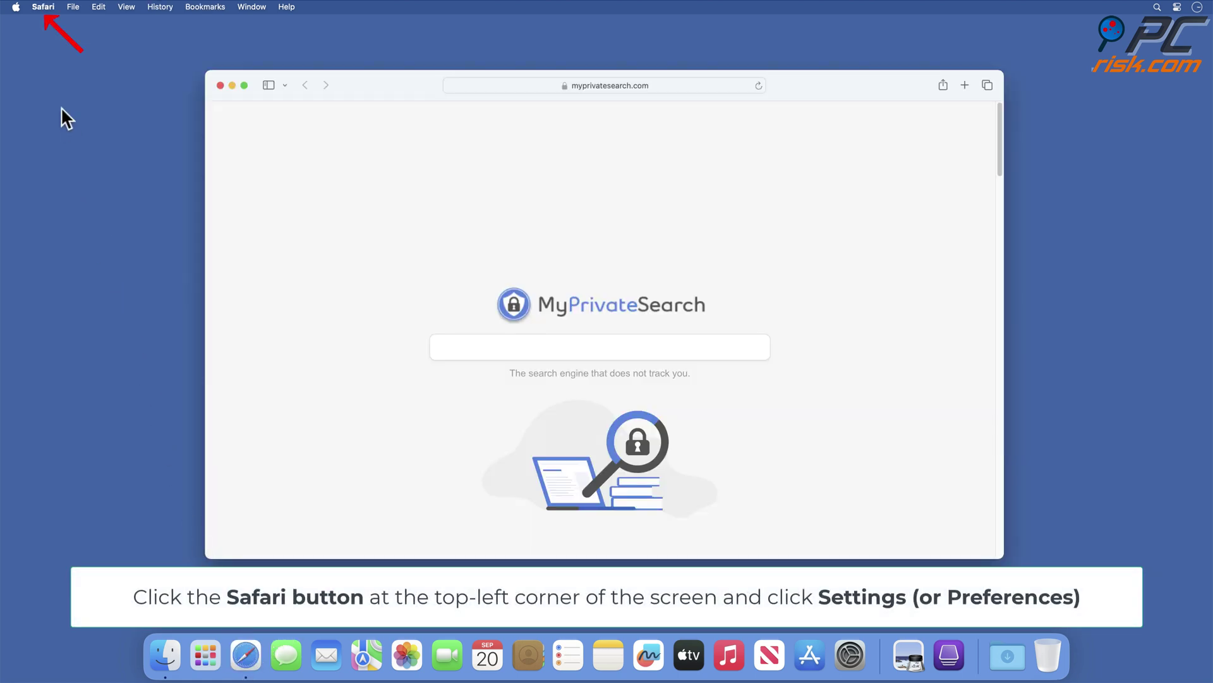
click(43, 8)
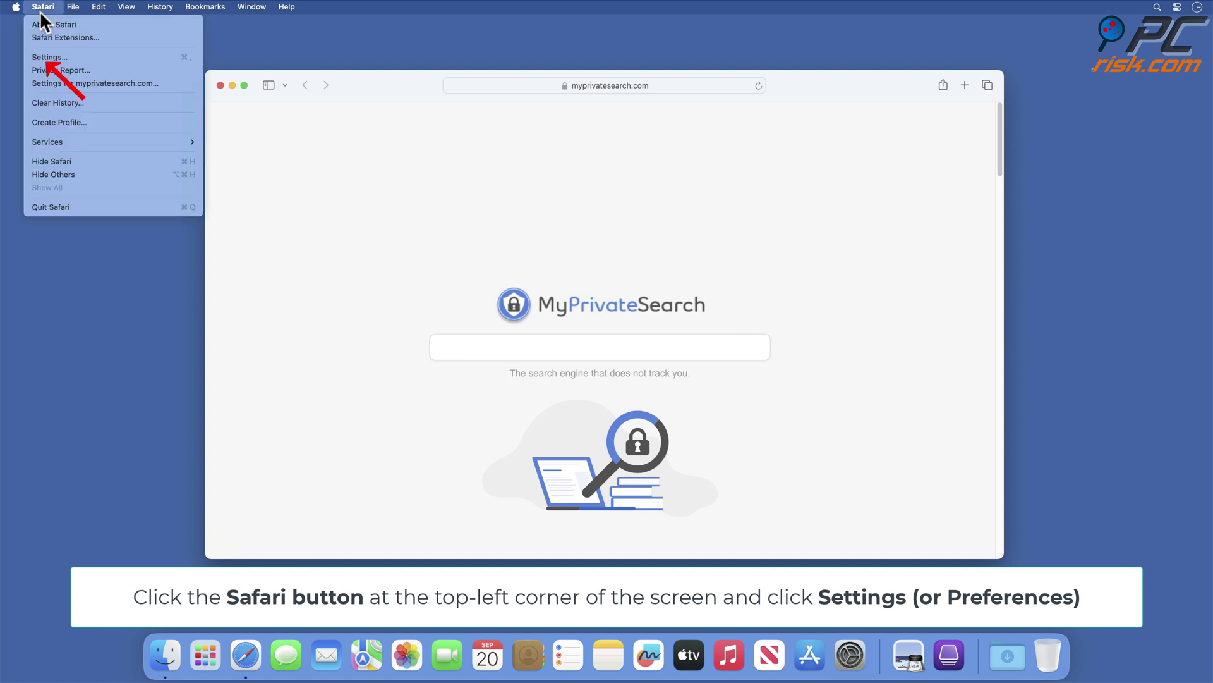
click(45, 58)
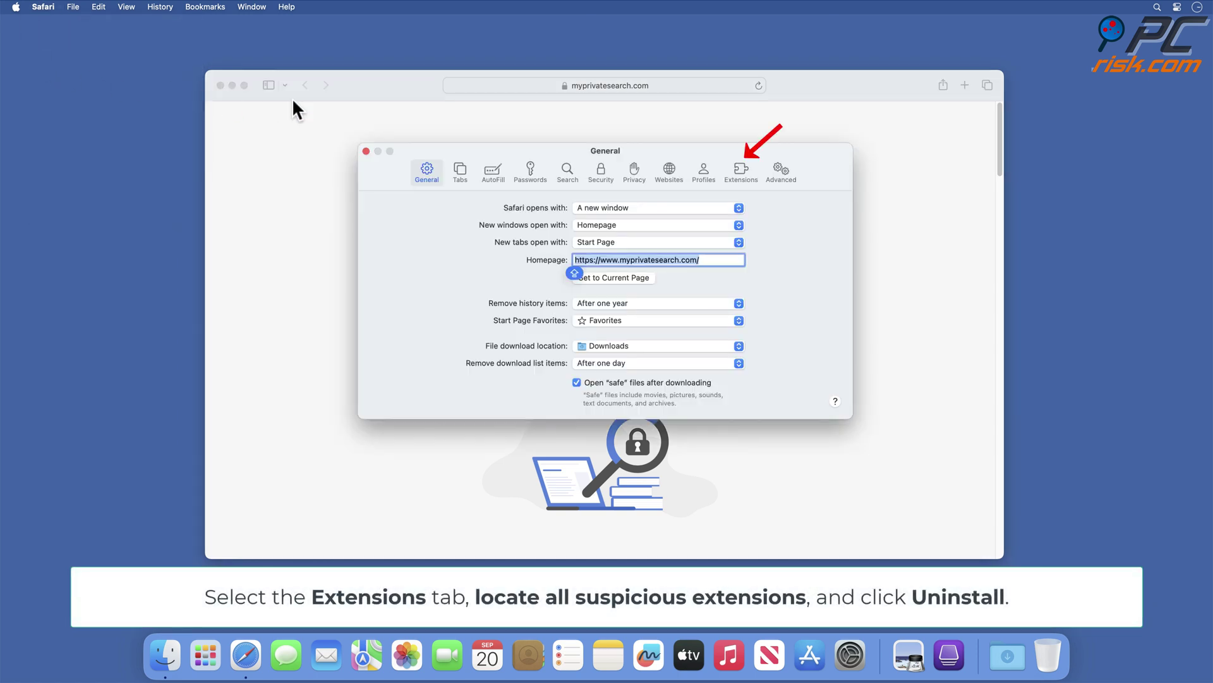
click(743, 185)
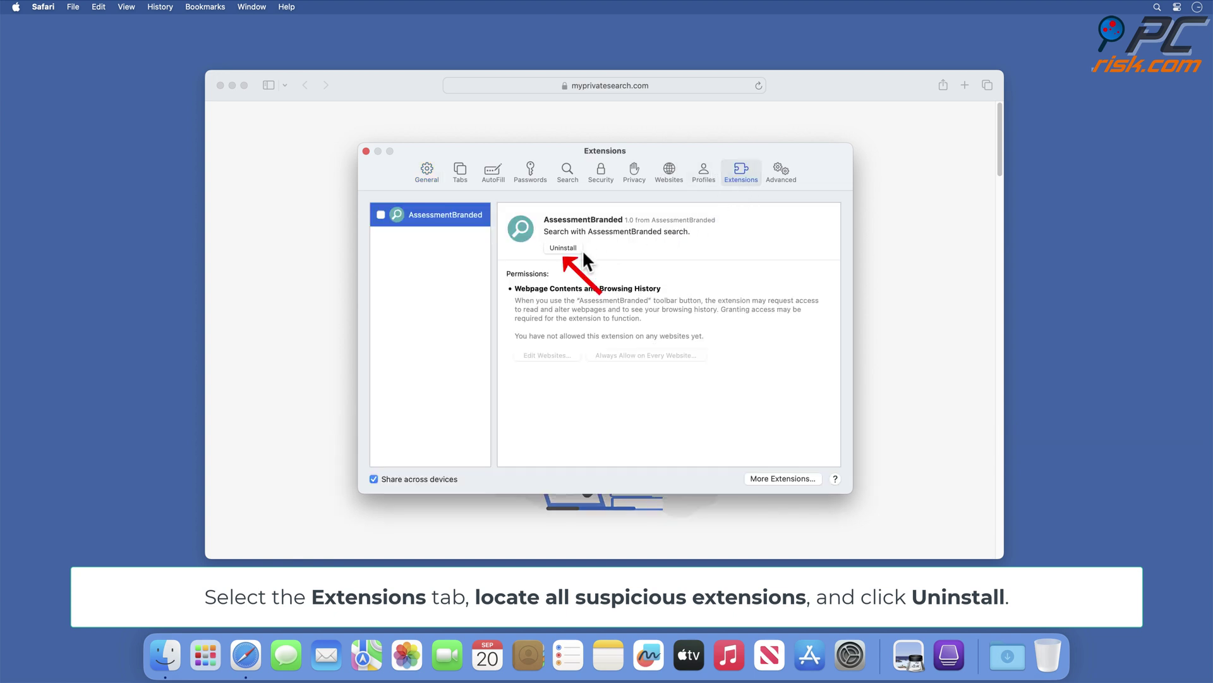
click(563, 249)
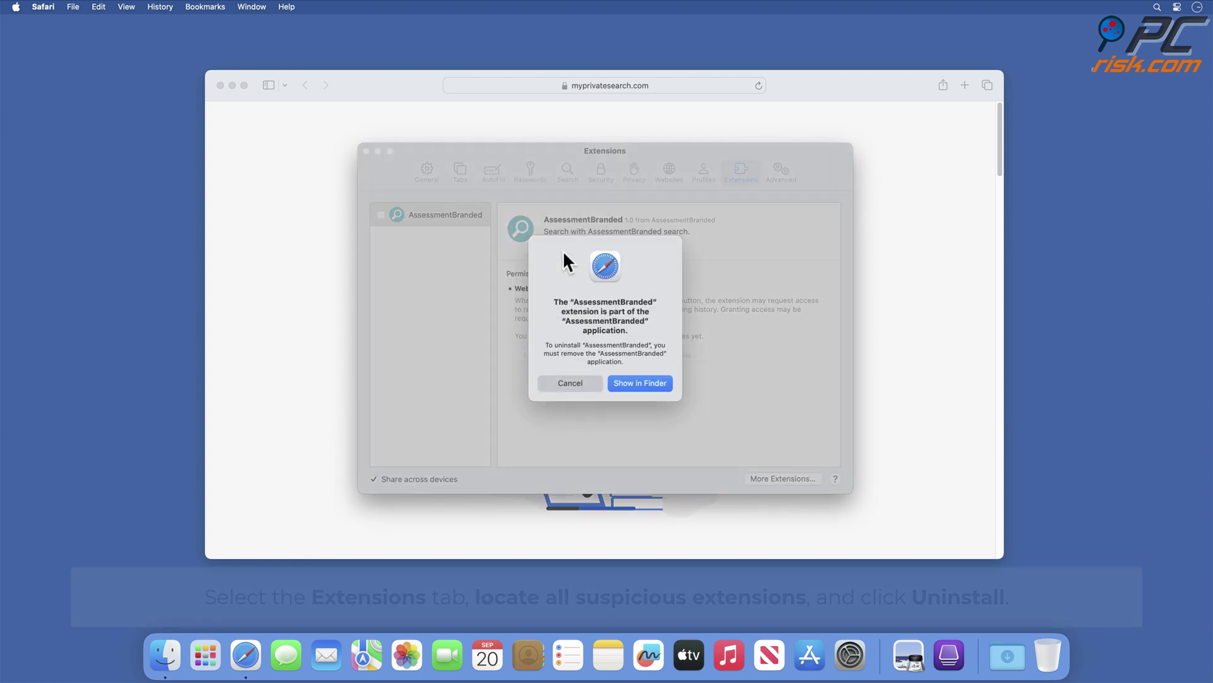
Step: Trash the AssessmentBranded app from Applications, permanently empty the Trash, and close the folder
click(638, 388)
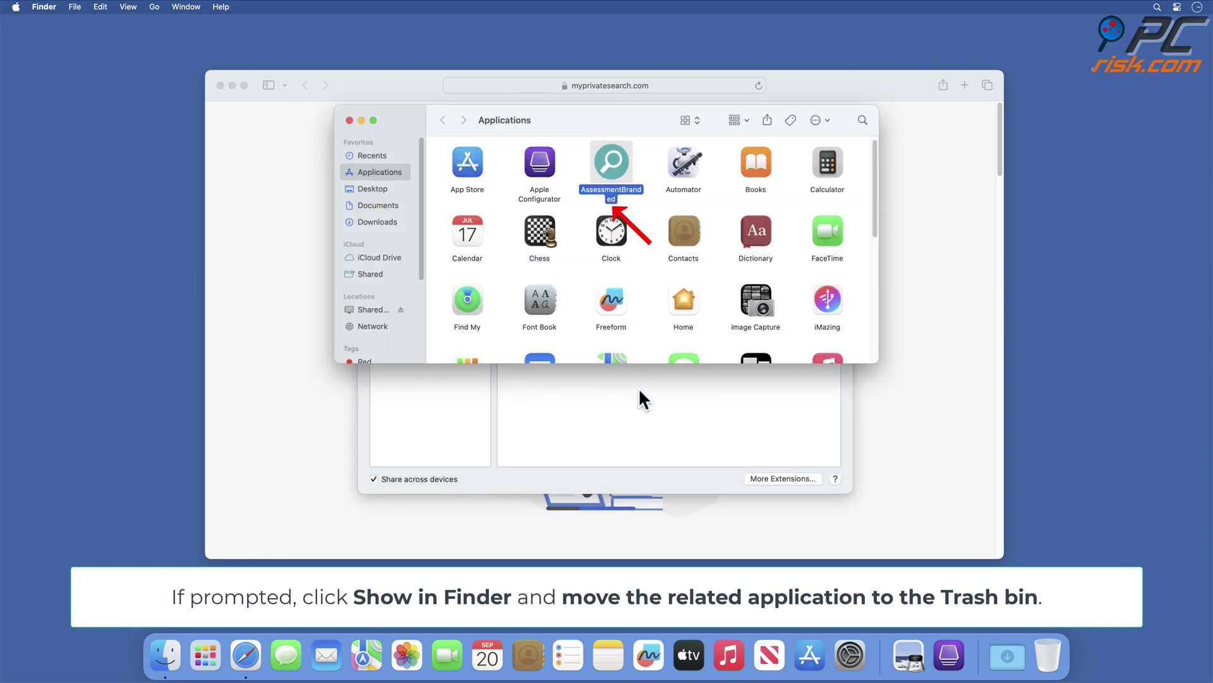
drag(609, 172, 1049, 657)
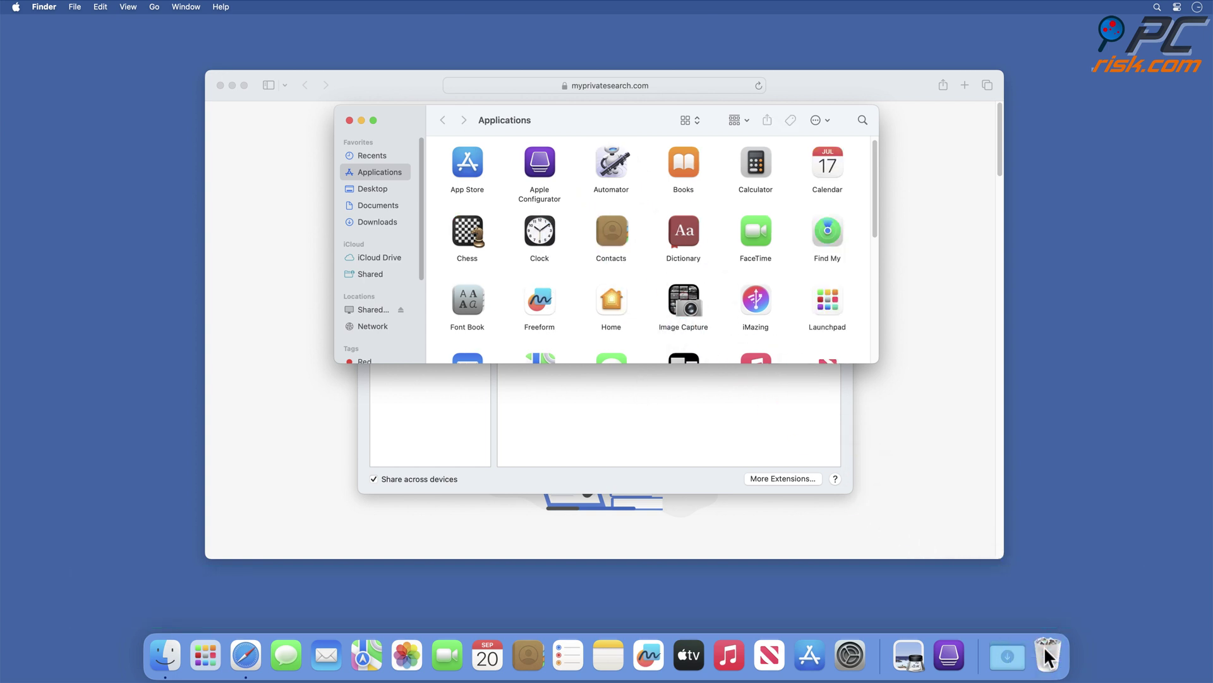
right_click(1048, 657)
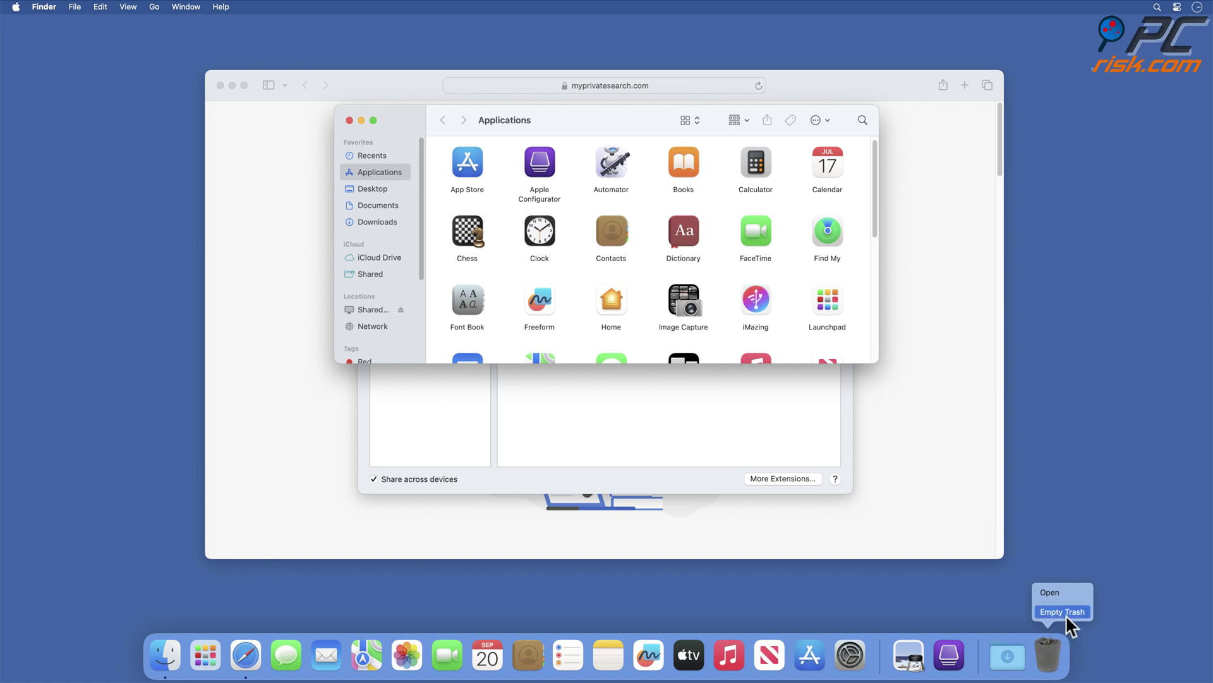
click(1065, 612)
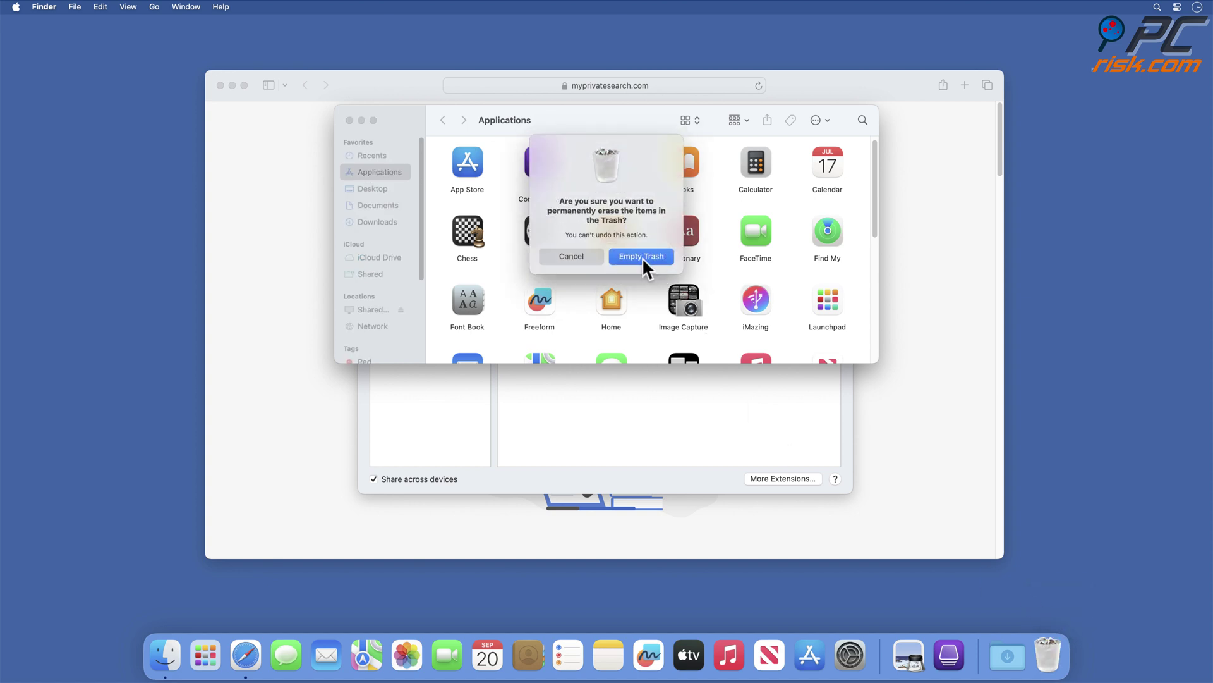
click(641, 257)
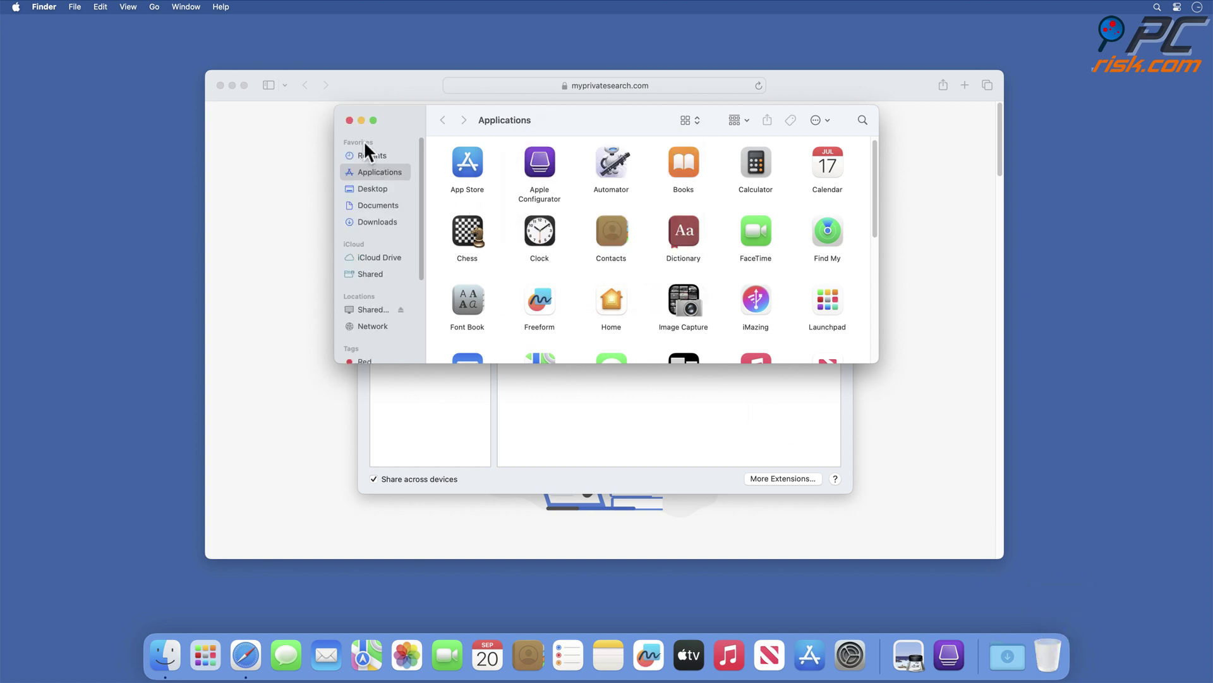
click(349, 121)
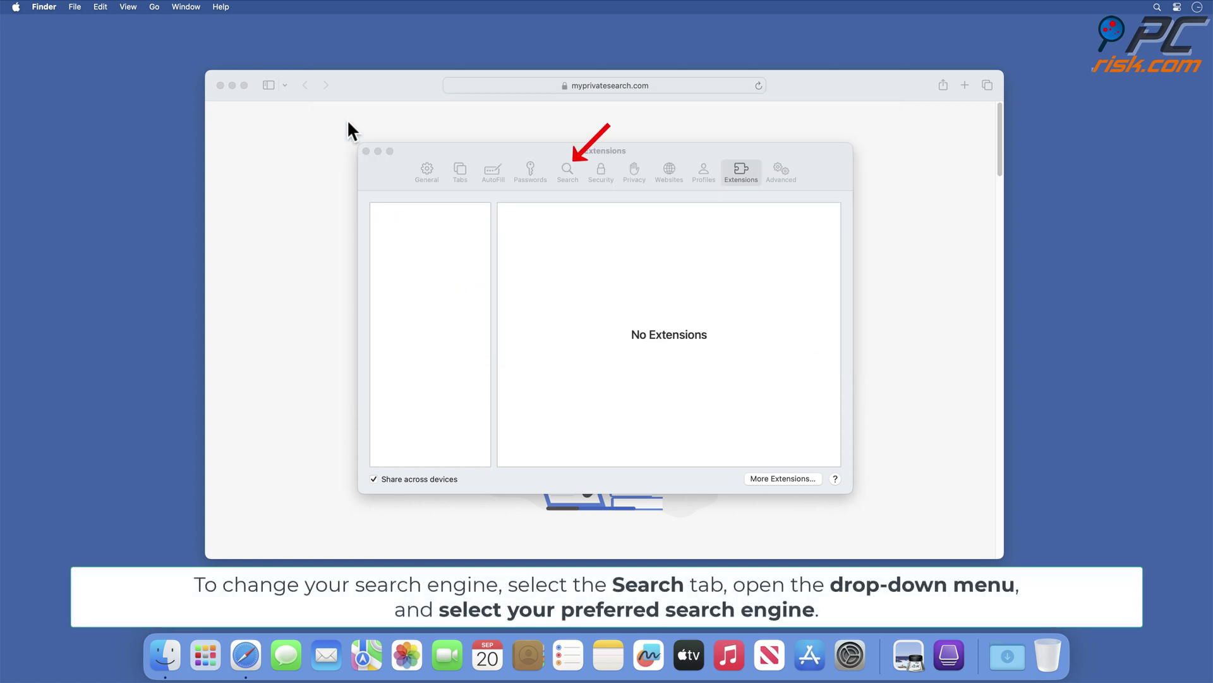
Step: Choose DuckDuckGo as Safari's search engine
click(568, 172)
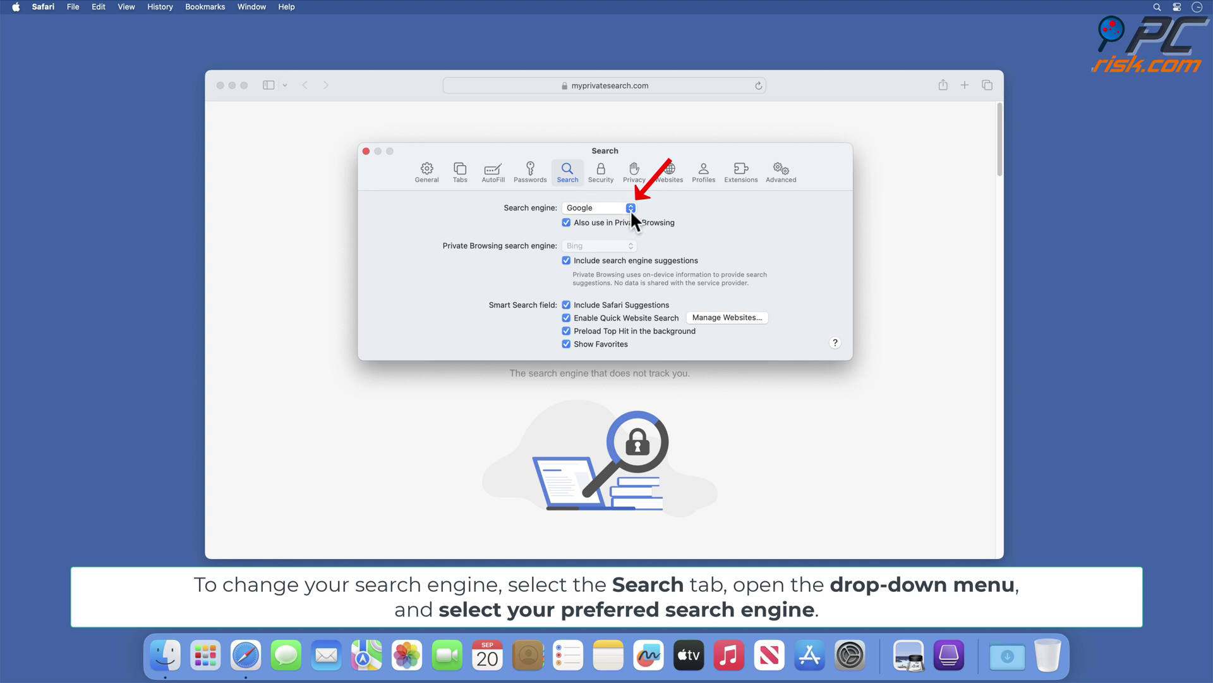
click(631, 208)
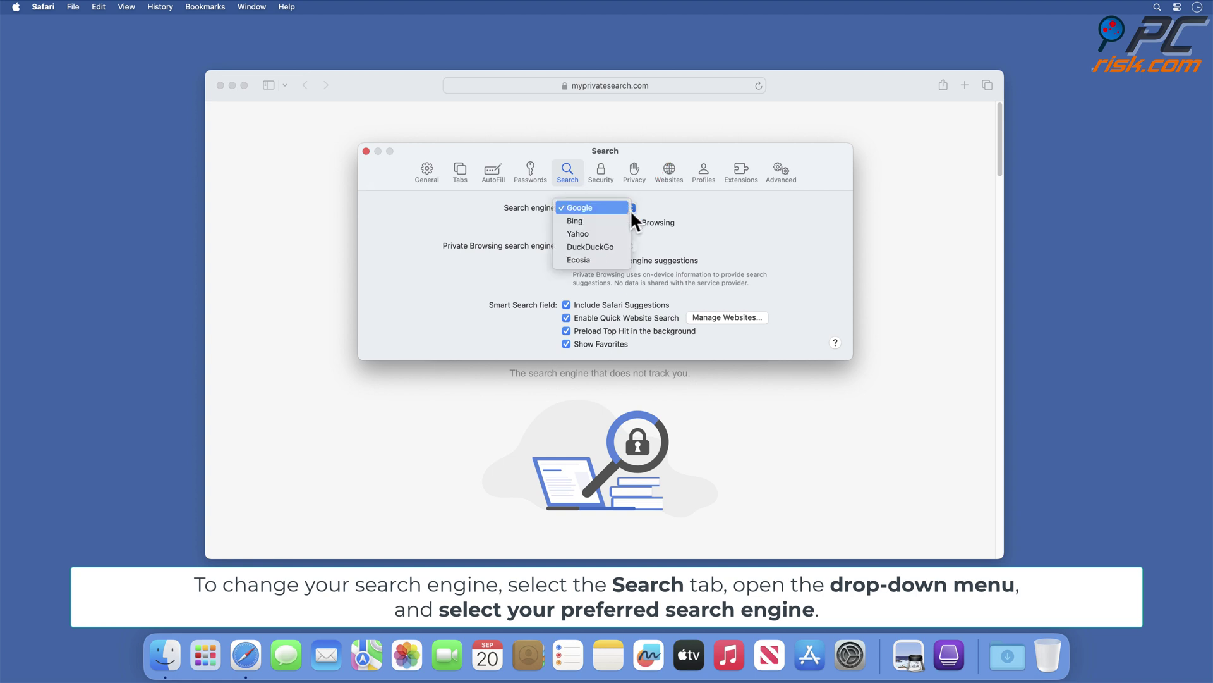
click(591, 249)
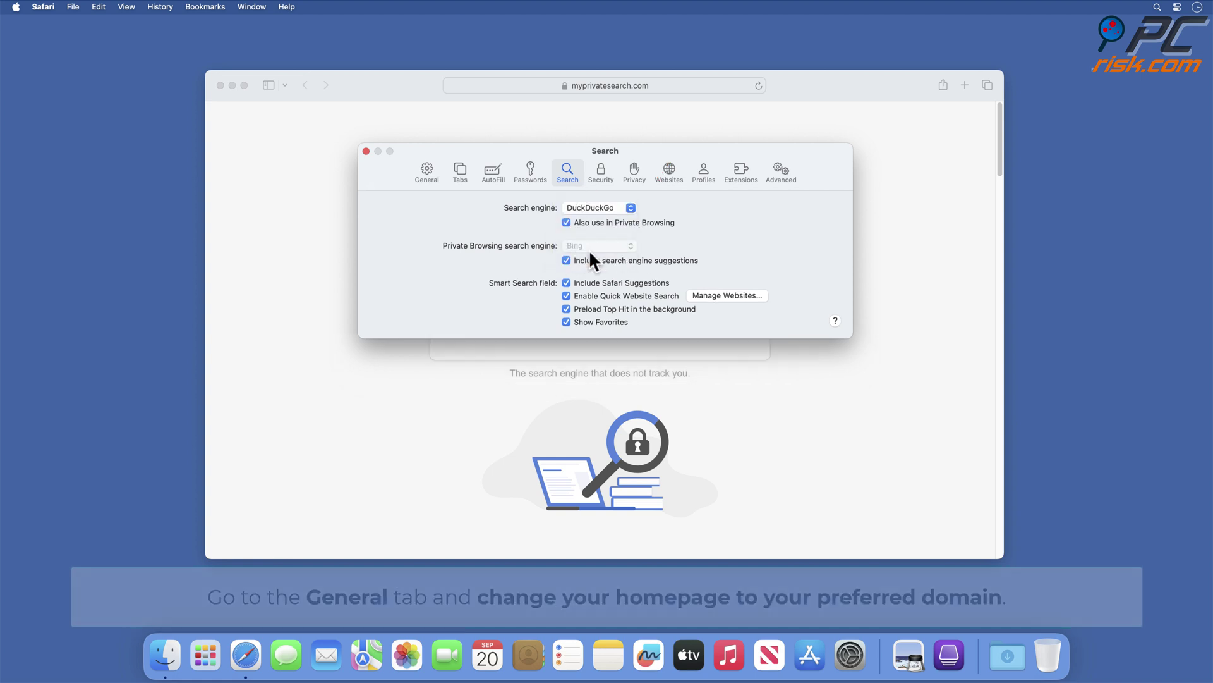
click(427, 172)
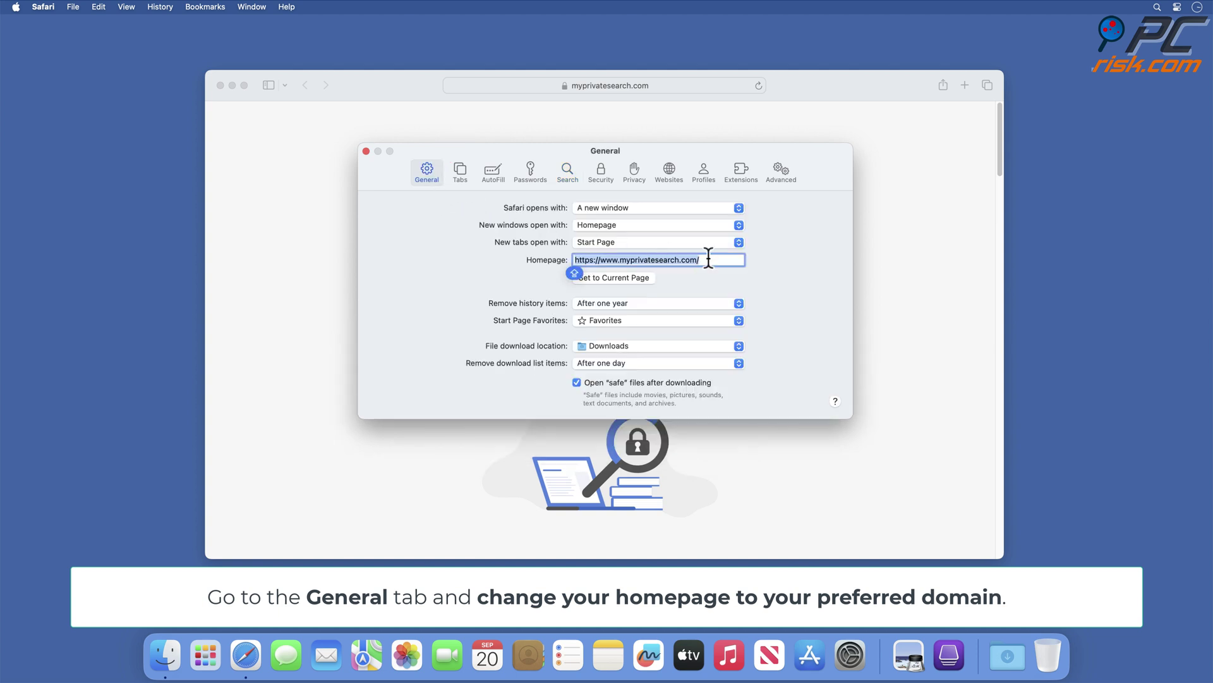
key(BackSpace)
text(www.google.com)
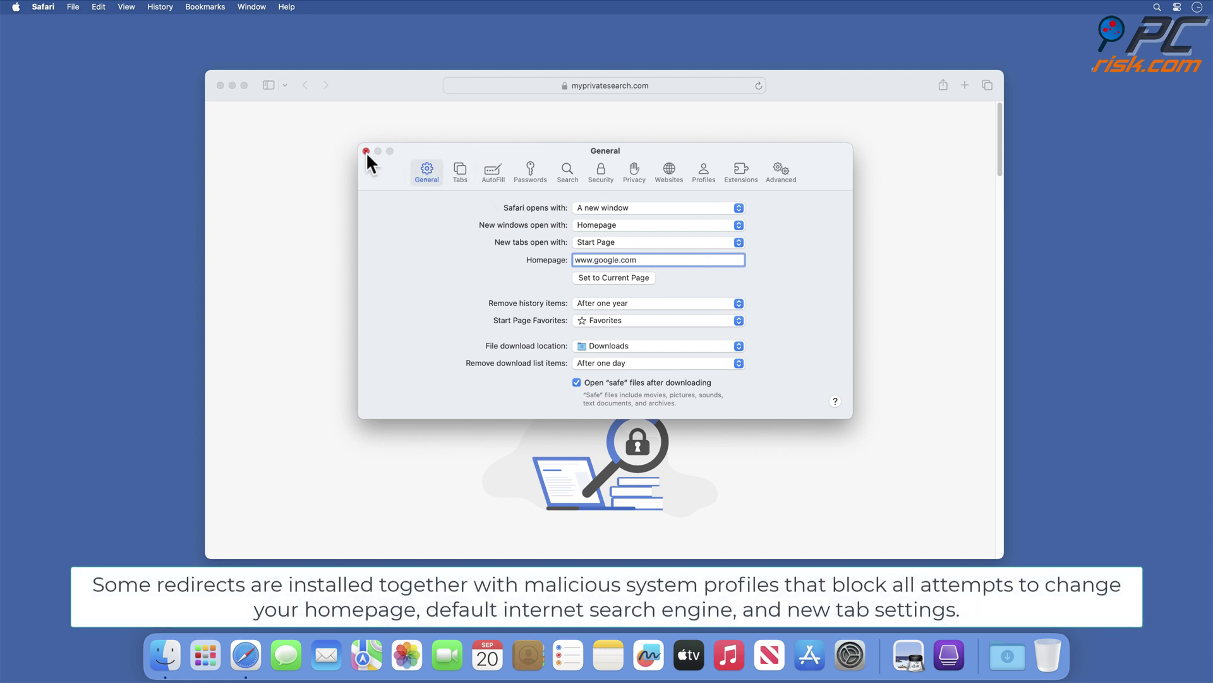
click(366, 152)
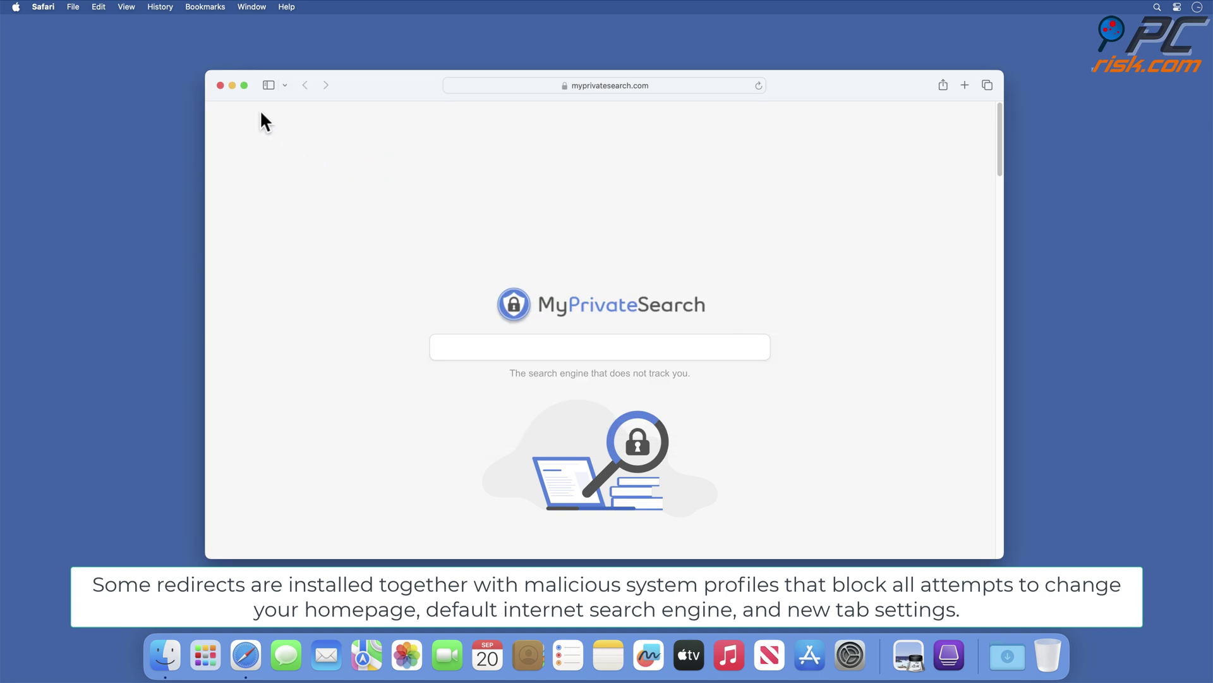
Step: Close Safari, delete the Hijacker profile under Privacy & Security > Profiles, and close System Settings
click(220, 86)
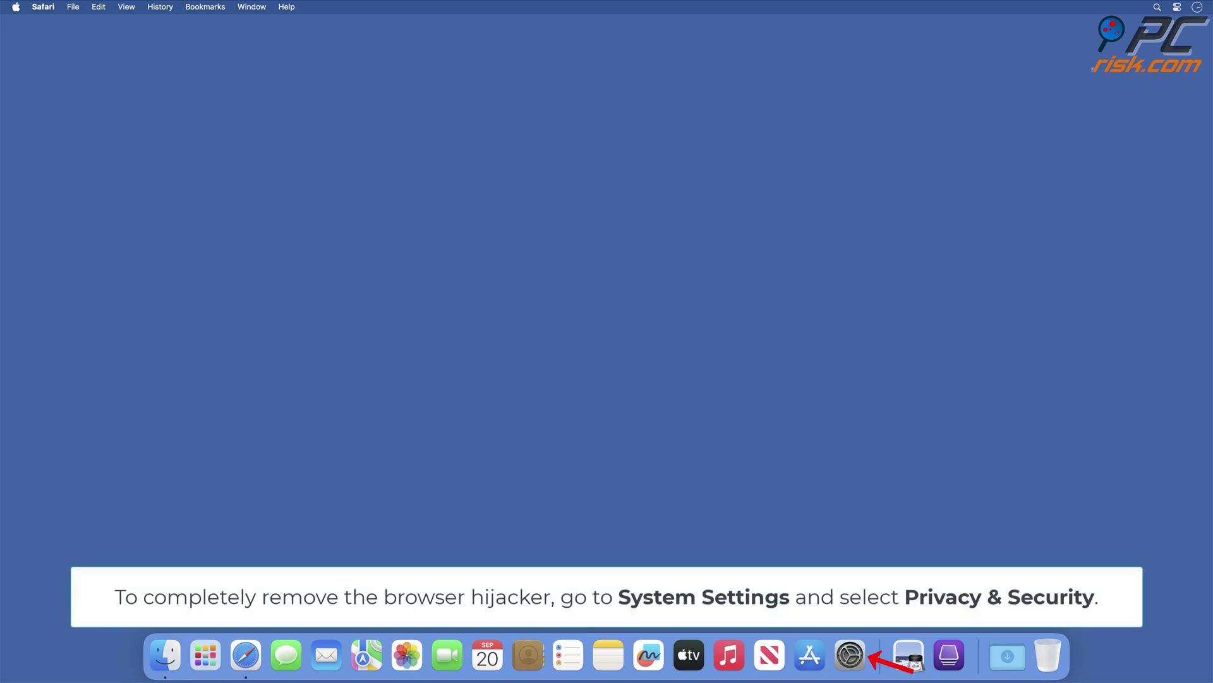
click(852, 657)
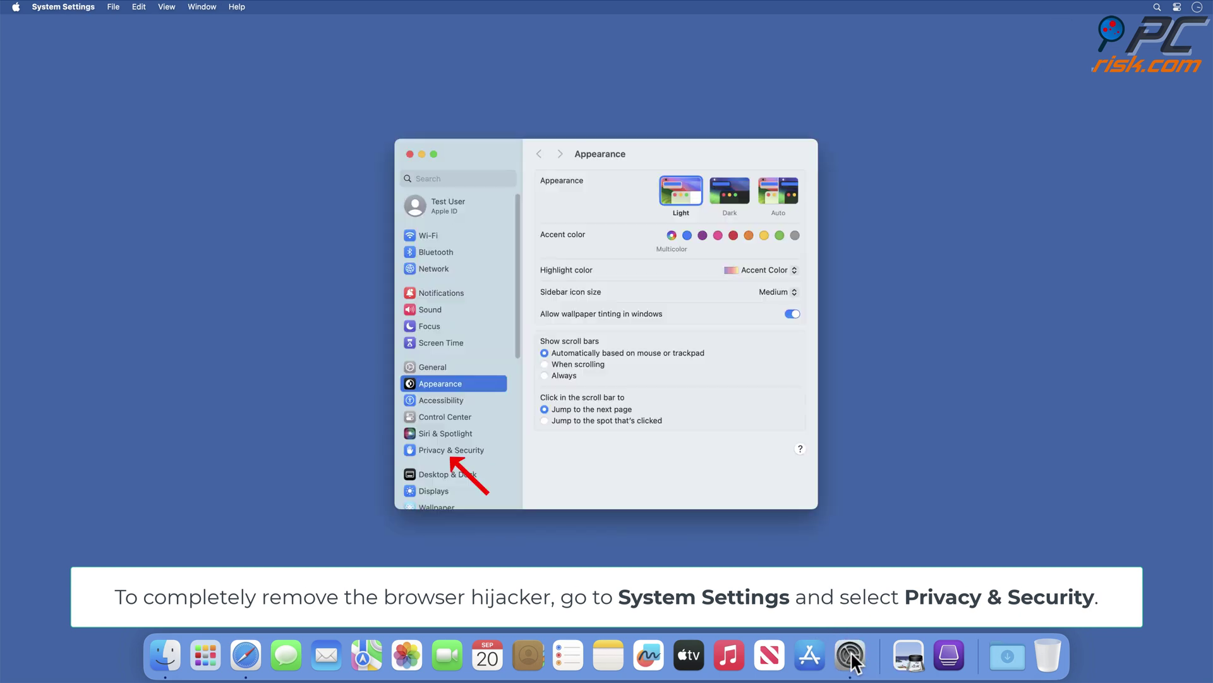
click(450, 453)
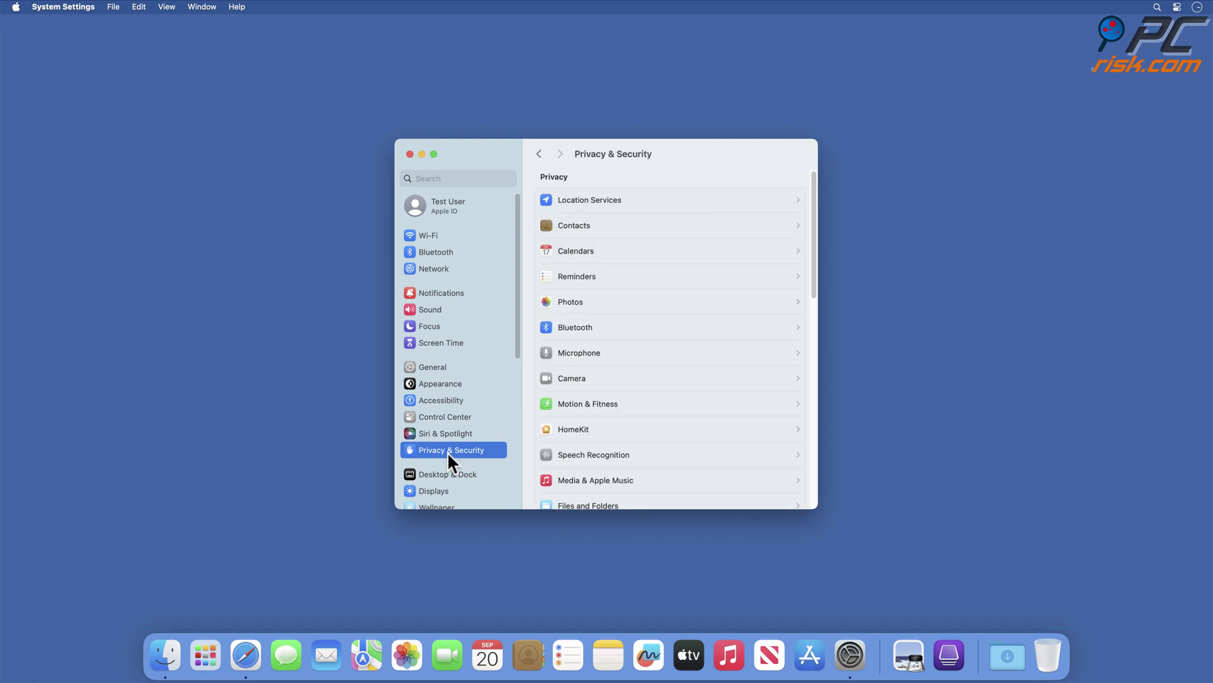
scroll(695, 351, down, 10)
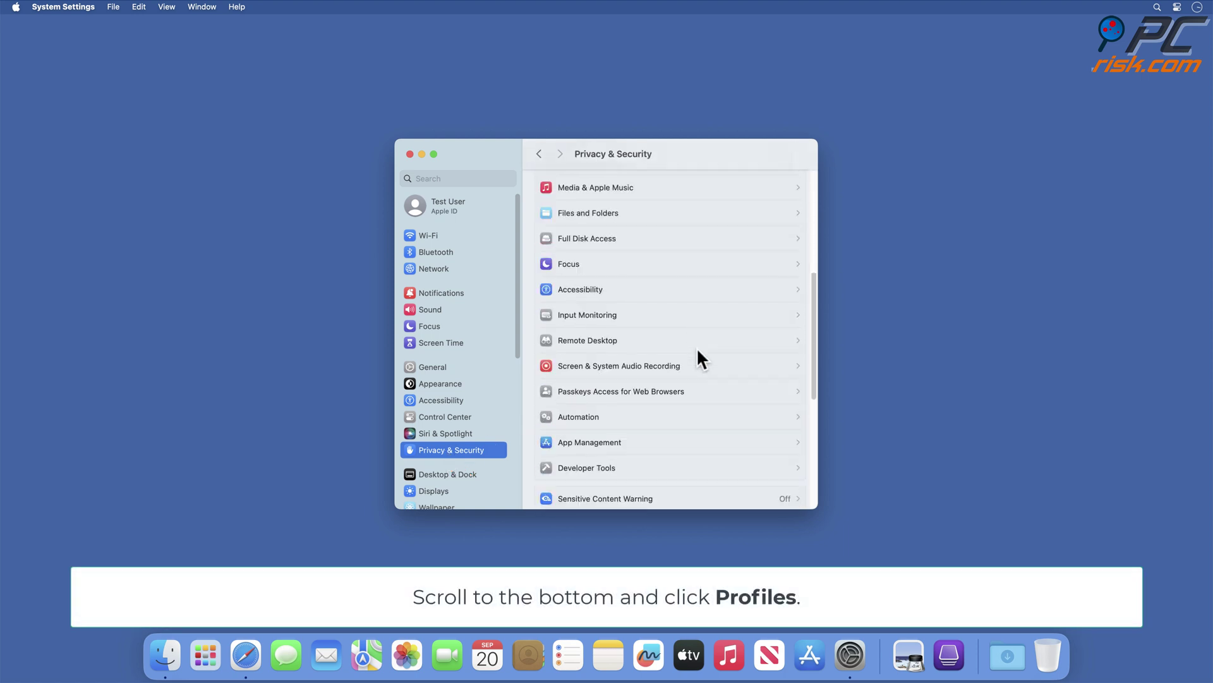
scroll(698, 359, down, 5)
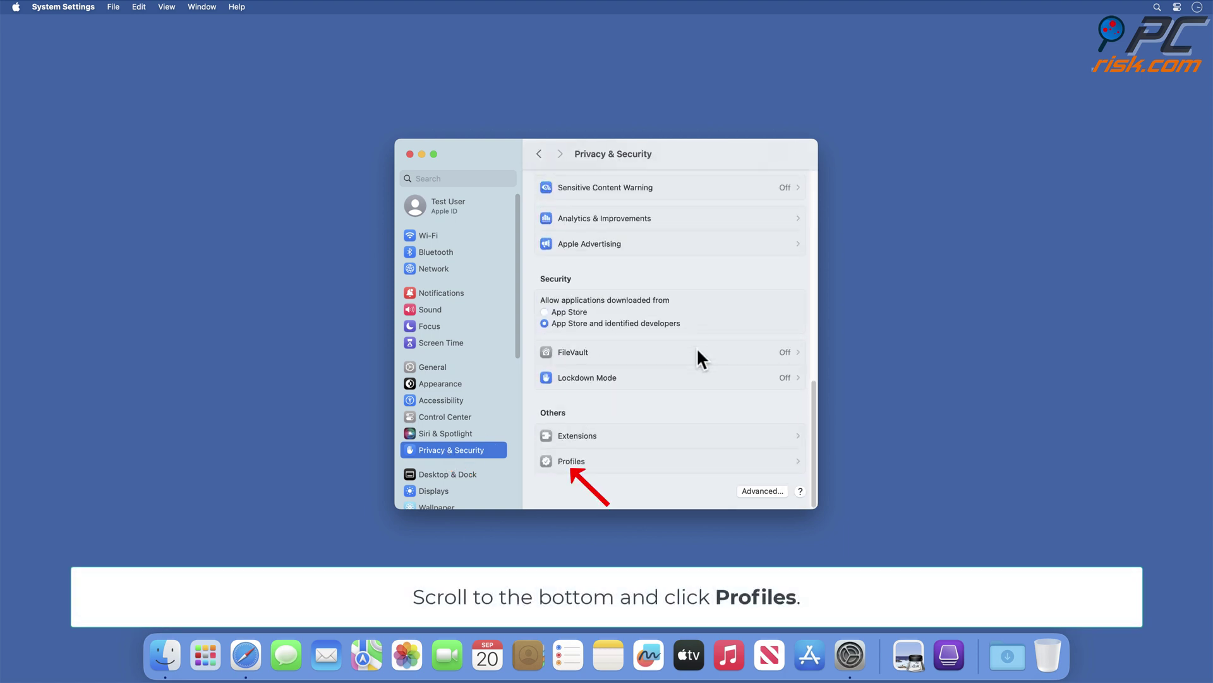
click(571, 467)
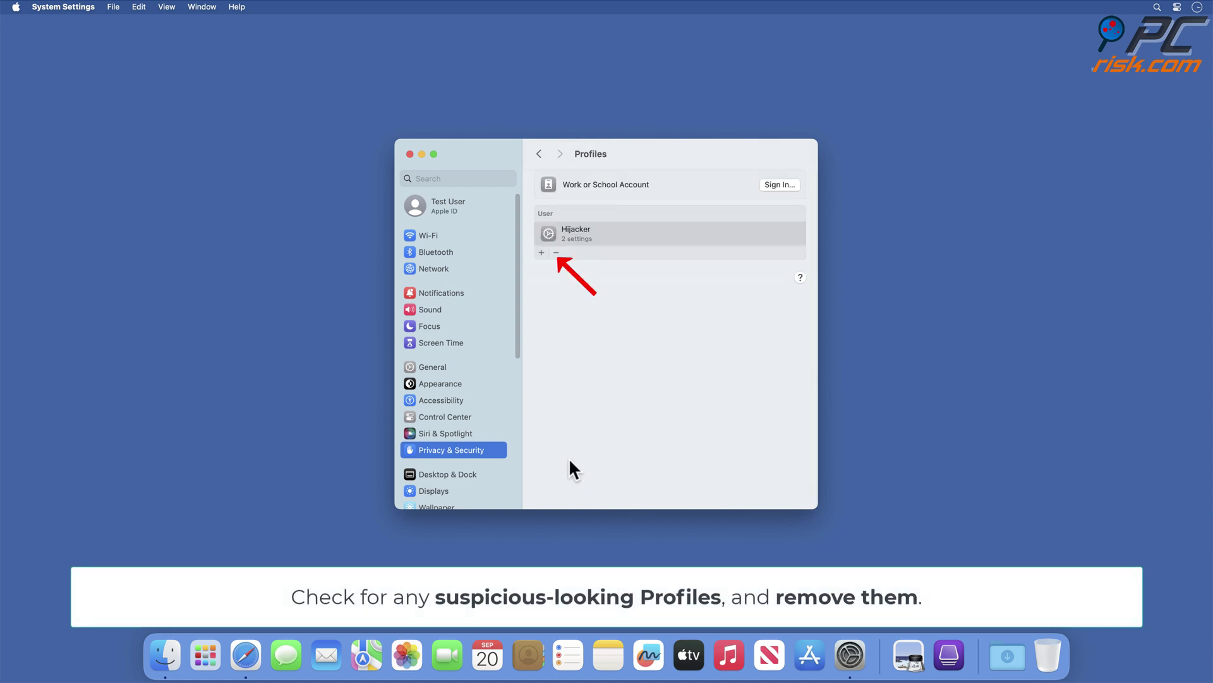
click(556, 252)
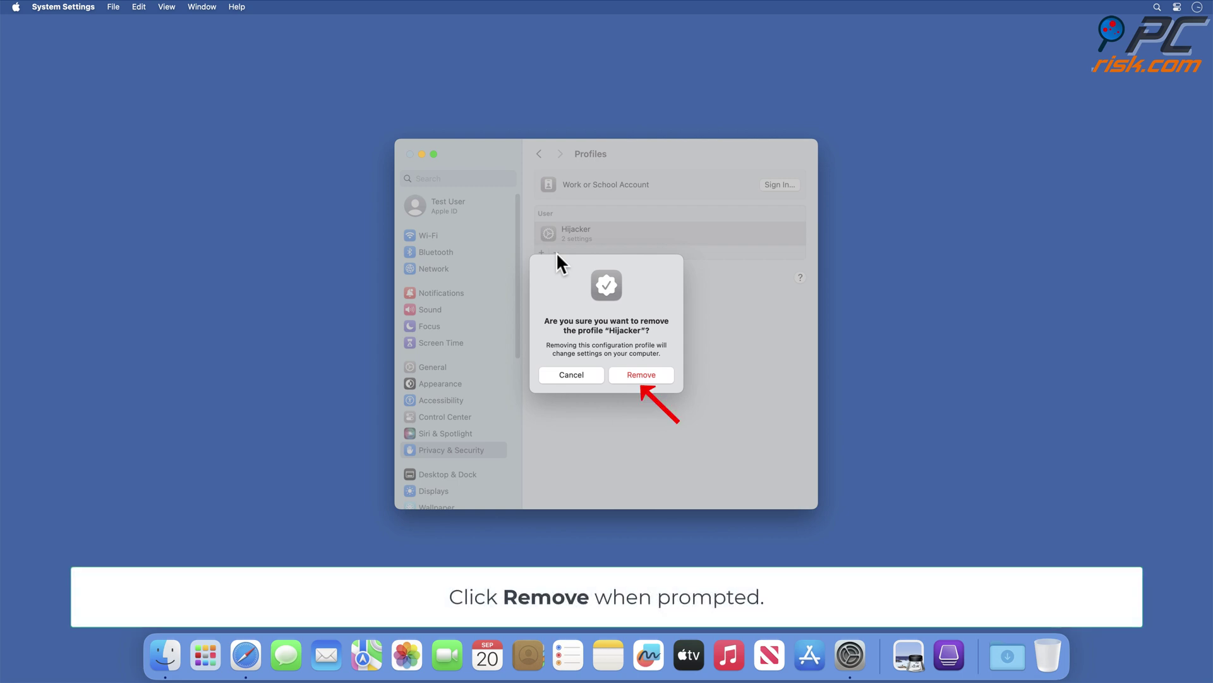
click(639, 379)
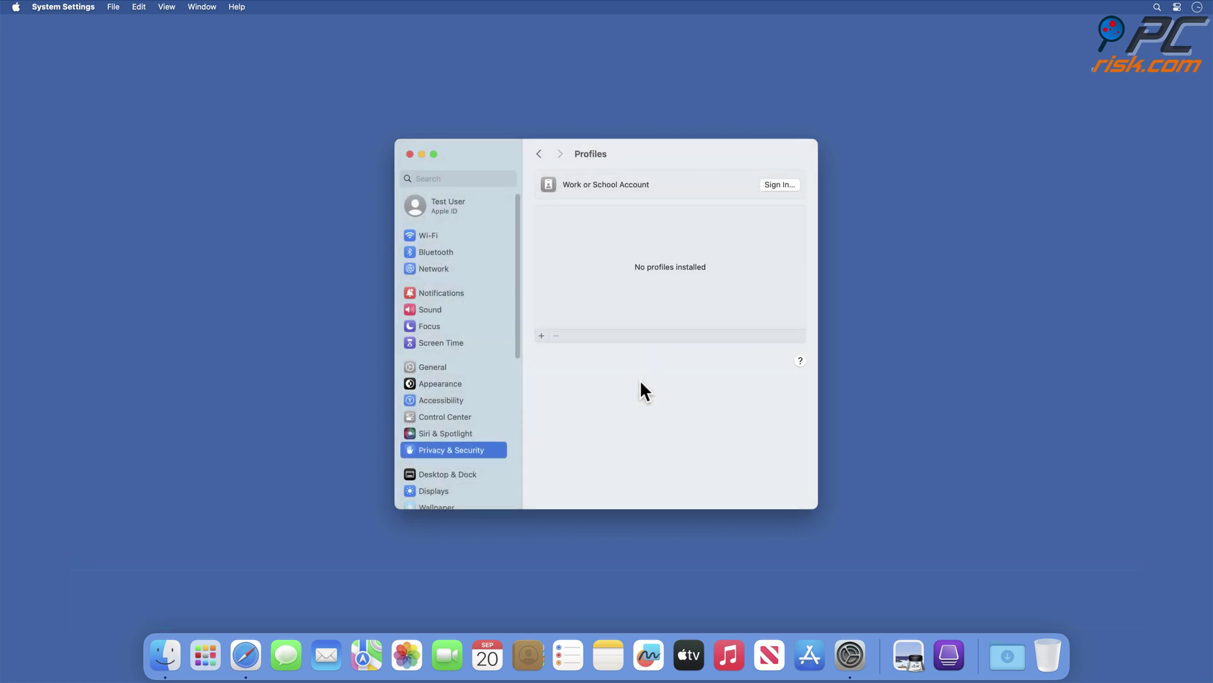
click(409, 154)
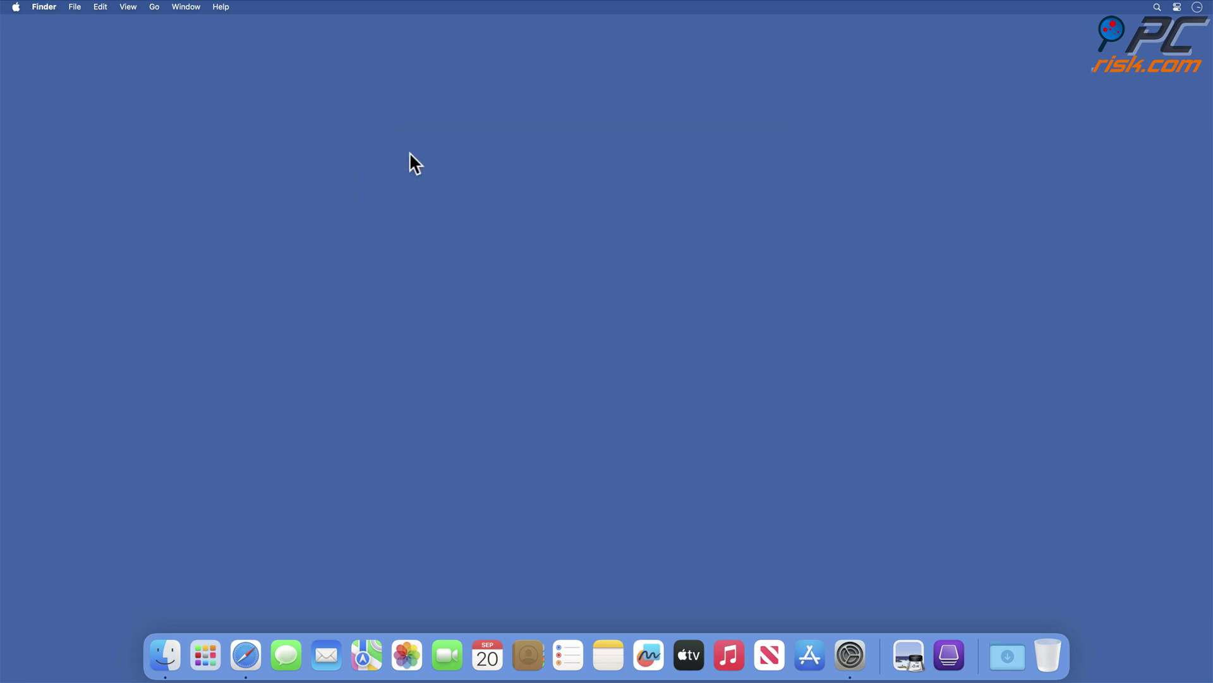